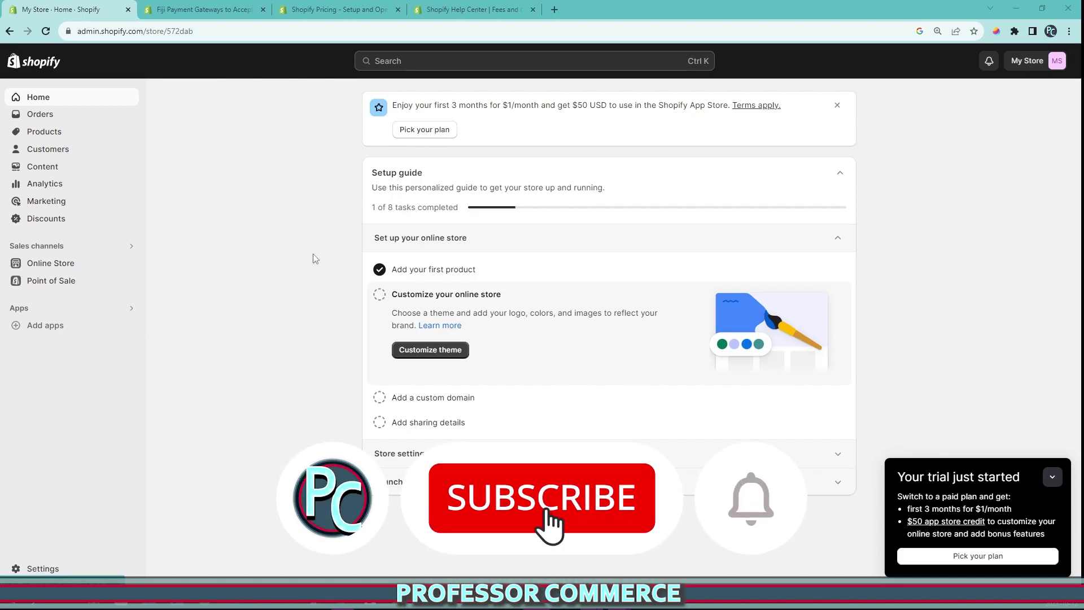
# - Show the Paint annotation tools and open the store's Payments settings
pyautogui.click(996, 31)
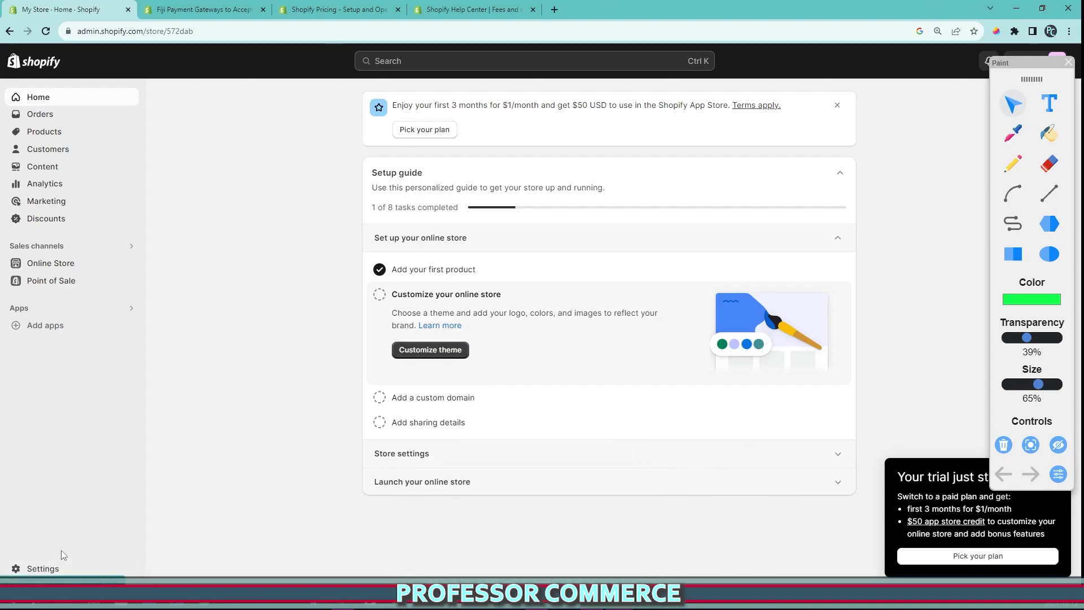
pyautogui.click(71, 573)
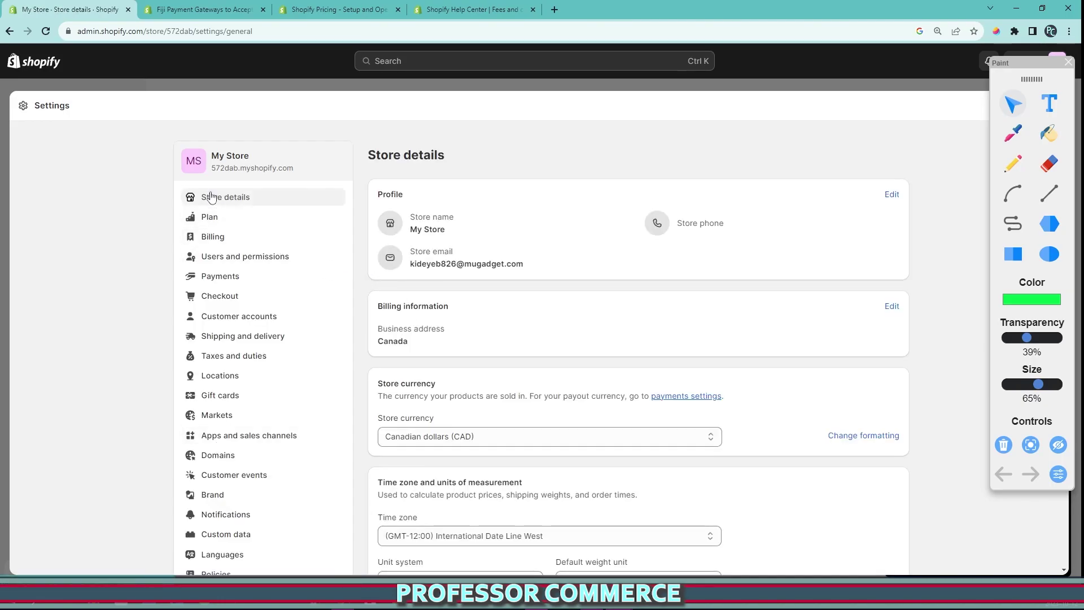
pyautogui.click(233, 284)
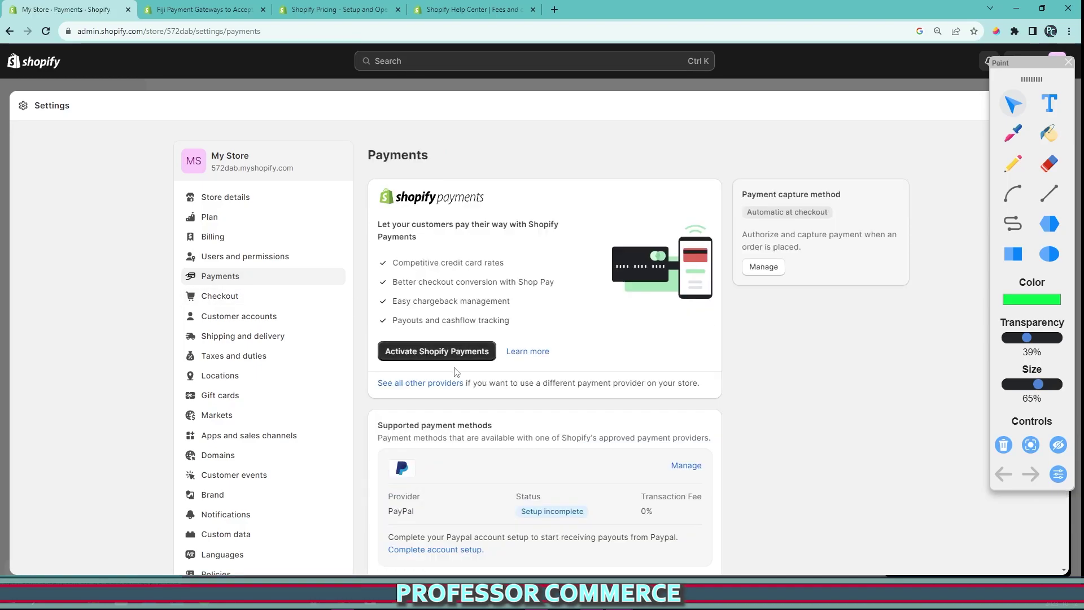
pyautogui.scroll(-5, 768, 362)
pyautogui.scroll(5, 768, 362)
# - Outline the Shopify Payments card and circle its card reader illustration with the green pencil, adding arrow strokes beside it
pyautogui.click(1013, 163)
pyautogui.moveTo(335, 170)
pyautogui.mouseDown()
pyautogui.moveTo(720, 178)
pyautogui.moveTo(746, 305)
pyautogui.moveTo(684, 419)
pyautogui.moveTo(389, 416)
pyautogui.moveTo(354, 280)
pyautogui.moveTo(346, 164)
pyautogui.mouseUp()
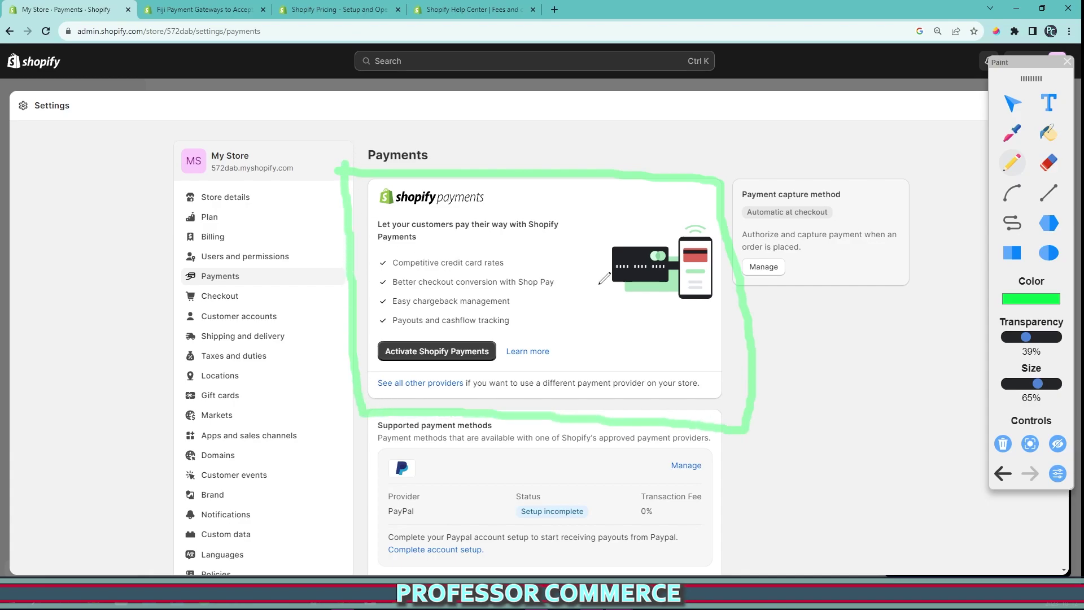
pyautogui.moveTo(710, 235)
pyautogui.mouseDown()
pyautogui.moveTo(624, 308)
pyautogui.moveTo(667, 204)
pyautogui.mouseUp()
pyautogui.moveTo(782, 478); pyautogui.dragTo(805, 366)
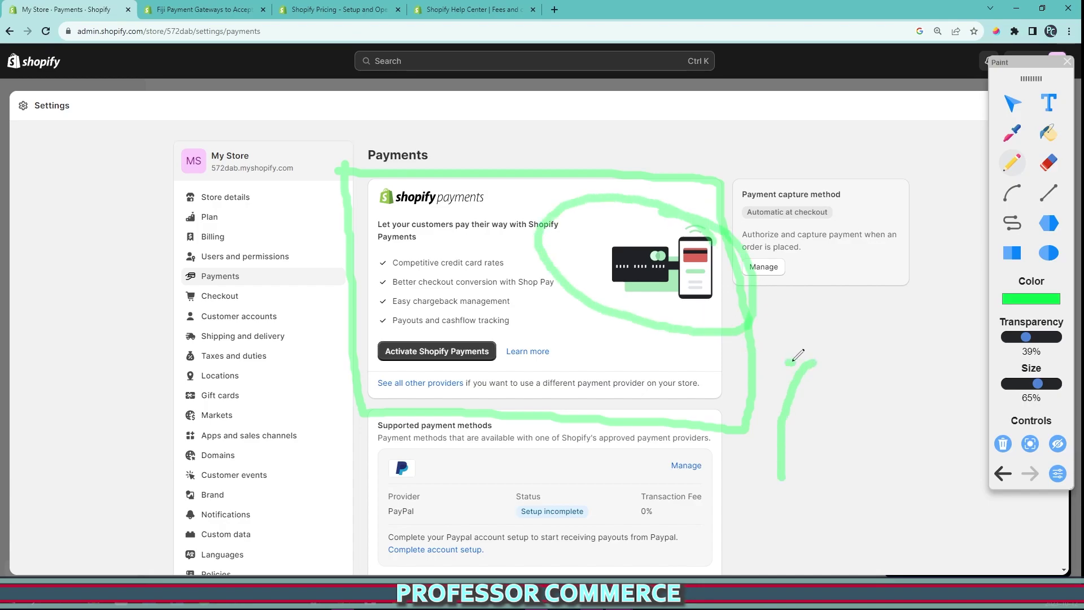
pyautogui.moveTo(845, 289)
pyautogui.mouseDown()
pyautogui.moveTo(751, 266)
pyautogui.moveTo(774, 299)
pyautogui.mouseUp()
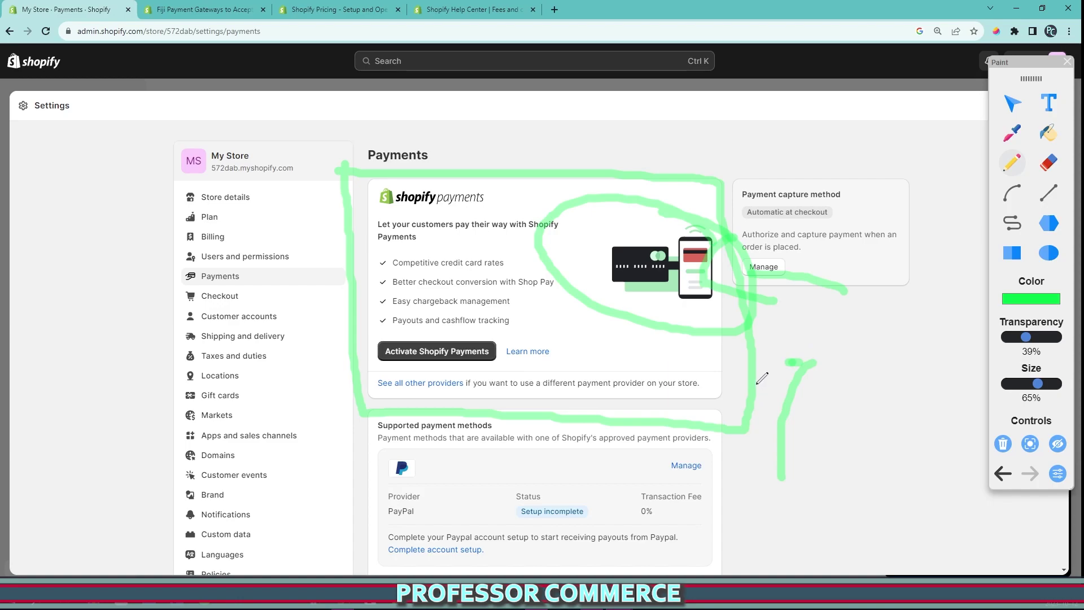
# - Sketch a ruled shape over the payment capture method card and more strokes around Shopify Payments, and clear all drawings
pyautogui.moveTo(368, 168)
pyautogui.mouseDown()
pyautogui.moveTo(775, 479)
pyautogui.moveTo(353, 113)
pyautogui.moveTo(356, 89)
pyautogui.mouseUp()
pyautogui.moveTo(870, 137)
pyautogui.mouseDown()
pyautogui.moveTo(932, 332)
pyautogui.moveTo(850, 128)
pyautogui.mouseUp()
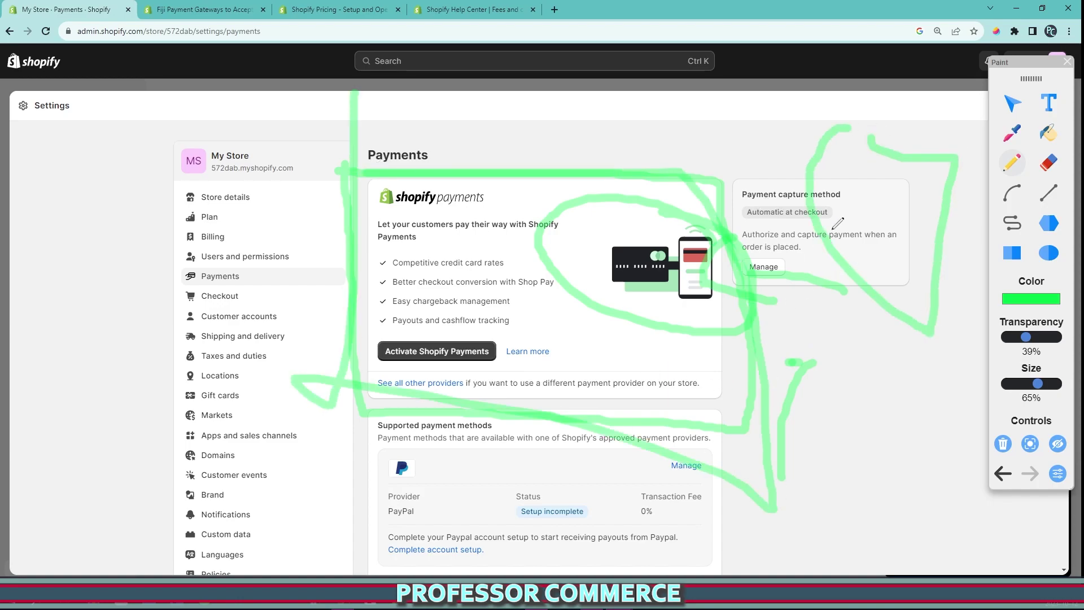
pyautogui.moveTo(828, 194); pyautogui.dragTo(913, 198)
pyautogui.moveTo(836, 228); pyautogui.dragTo(898, 224)
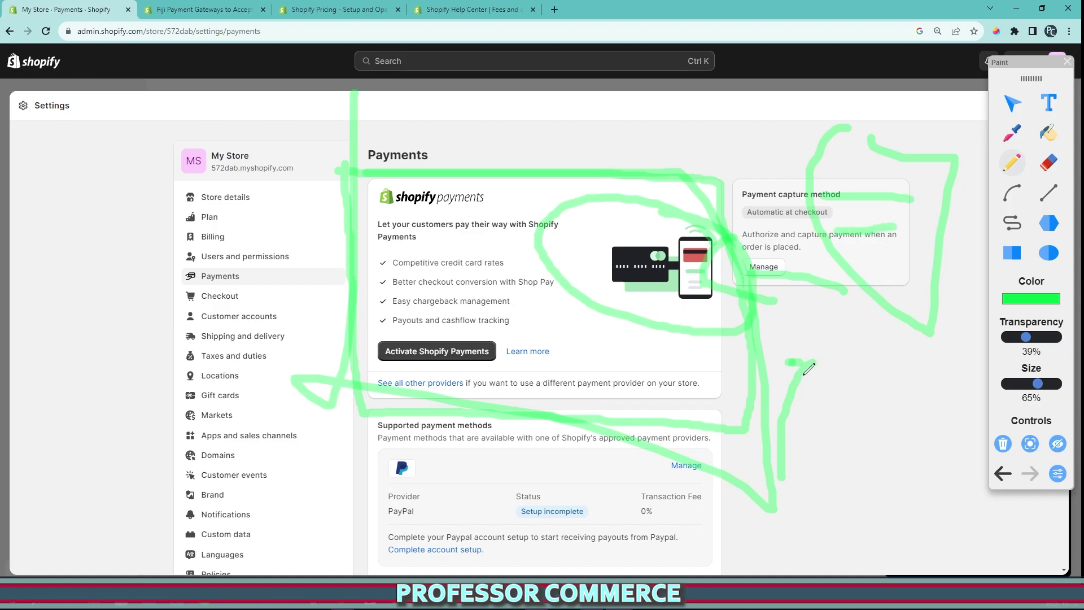
pyautogui.moveTo(756, 184)
pyautogui.mouseDown()
pyautogui.moveTo(488, 314)
pyautogui.moveTo(801, 415)
pyautogui.moveTo(704, 366)
pyautogui.moveTo(746, 309)
pyautogui.mouseUp()
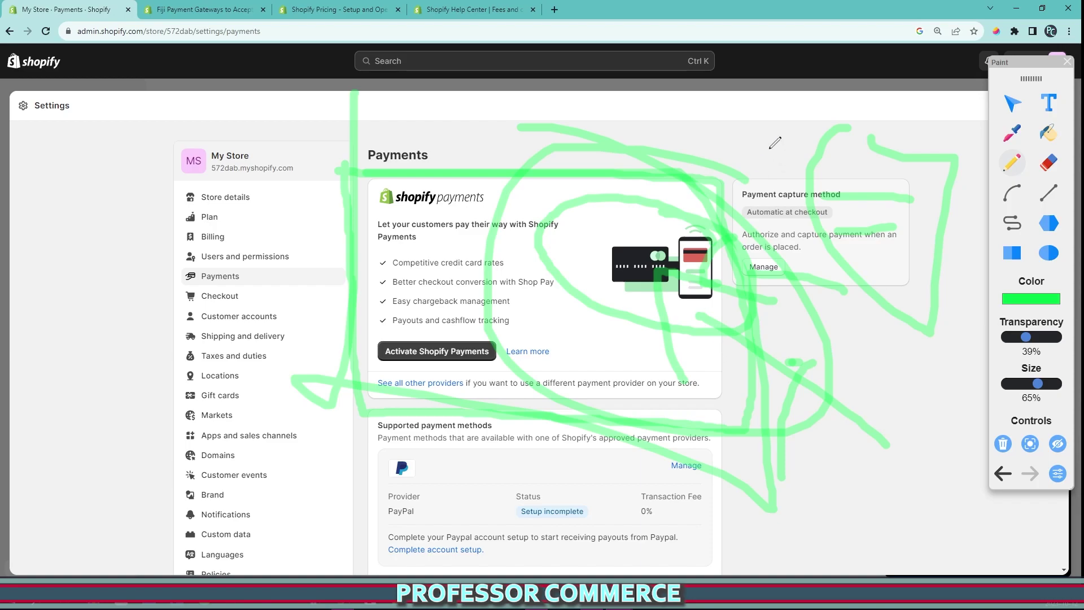
pyautogui.press('Delete')
# - Outline the Shopify Payments card and logo, underline its listed benefits, and erase all the markings
pyautogui.moveTo(366, 186)
pyautogui.mouseDown()
pyautogui.moveTo(725, 192)
pyautogui.moveTo(737, 384)
pyautogui.moveTo(415, 389)
pyautogui.moveTo(362, 189)
pyautogui.moveTo(378, 173)
pyautogui.moveTo(255, 195)
pyautogui.moveTo(384, 230)
pyautogui.mouseUp()
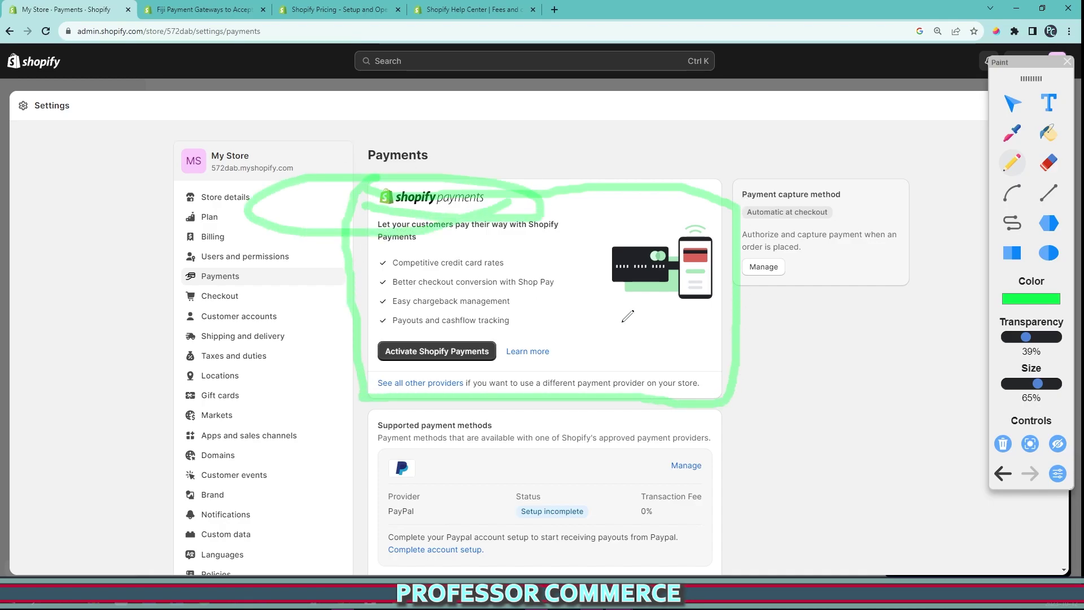
pyautogui.moveTo(650, 138)
pyautogui.mouseDown()
pyautogui.moveTo(443, 197)
pyautogui.moveTo(546, 182)
pyautogui.mouseUp()
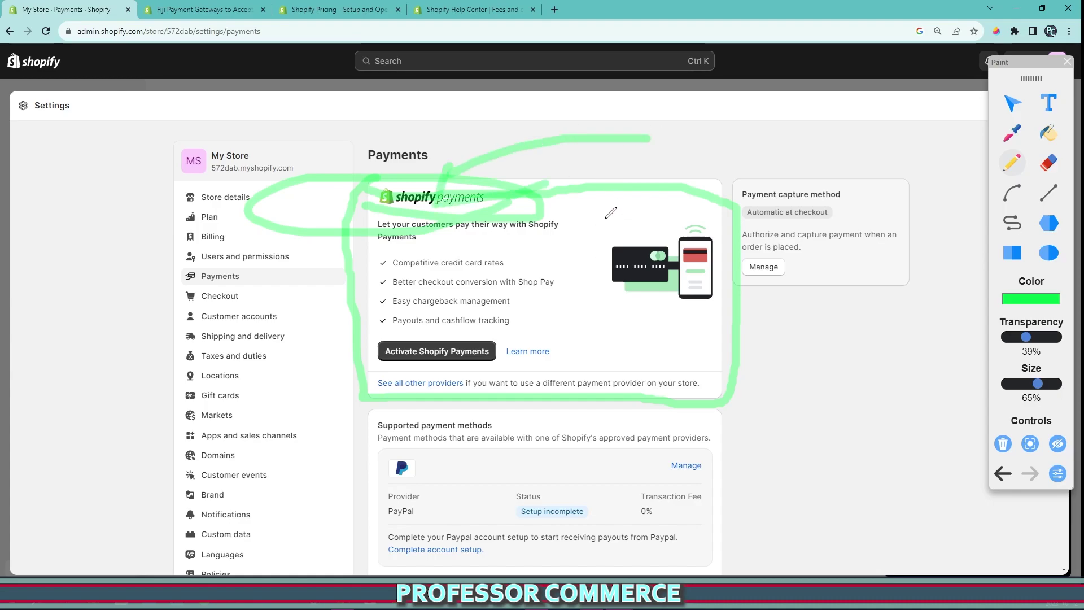
pyautogui.moveTo(381, 278); pyautogui.dragTo(596, 277)
pyautogui.moveTo(415, 300); pyautogui.dragTo(566, 300)
pyautogui.moveTo(385, 320); pyautogui.dragTo(566, 317)
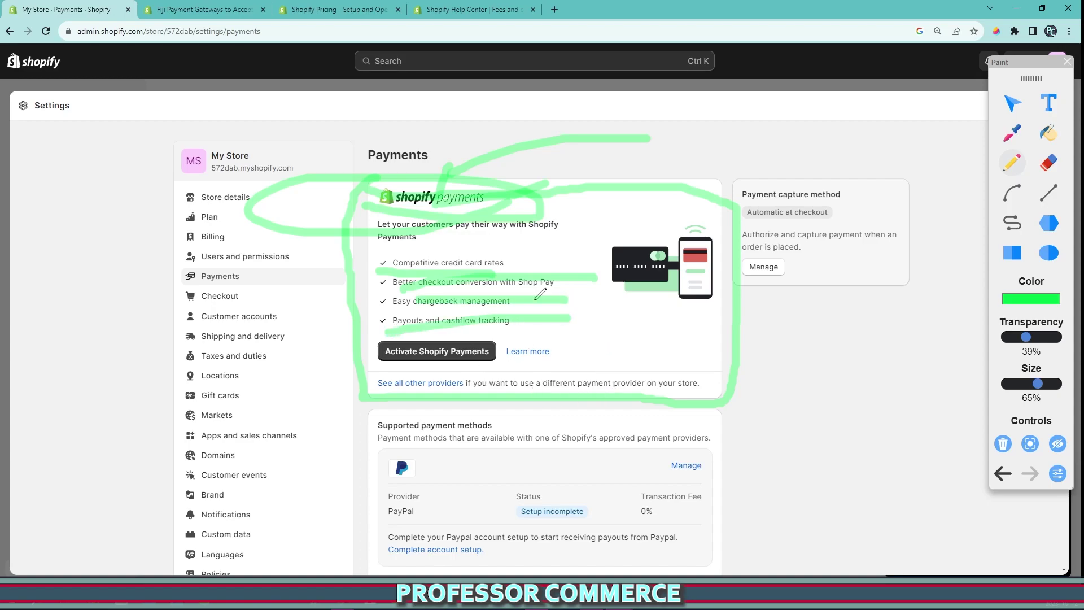
pyautogui.moveTo(593, 176)
pyautogui.mouseDown()
pyautogui.moveTo(339, 127)
pyautogui.moveTo(399, 84)
pyautogui.moveTo(435, 131)
pyautogui.moveTo(523, 191)
pyautogui.moveTo(370, 168)
pyautogui.mouseUp()
pyautogui.click(1004, 444)
# - Circle the Shopify Payments logo and the line about other providers, with an arrow pointing at the logo
pyautogui.moveTo(536, 175)
pyautogui.mouseDown()
pyautogui.moveTo(613, 190)
pyautogui.moveTo(393, 144)
pyautogui.mouseUp()
pyautogui.moveTo(491, 369)
pyautogui.mouseDown()
pyautogui.moveTo(339, 366)
pyautogui.moveTo(474, 368)
pyautogui.moveTo(390, 357)
pyautogui.mouseUp()
pyautogui.moveTo(726, 166)
pyautogui.mouseDown()
pyautogui.moveTo(525, 169)
pyautogui.moveTo(630, 190)
pyautogui.mouseUp()
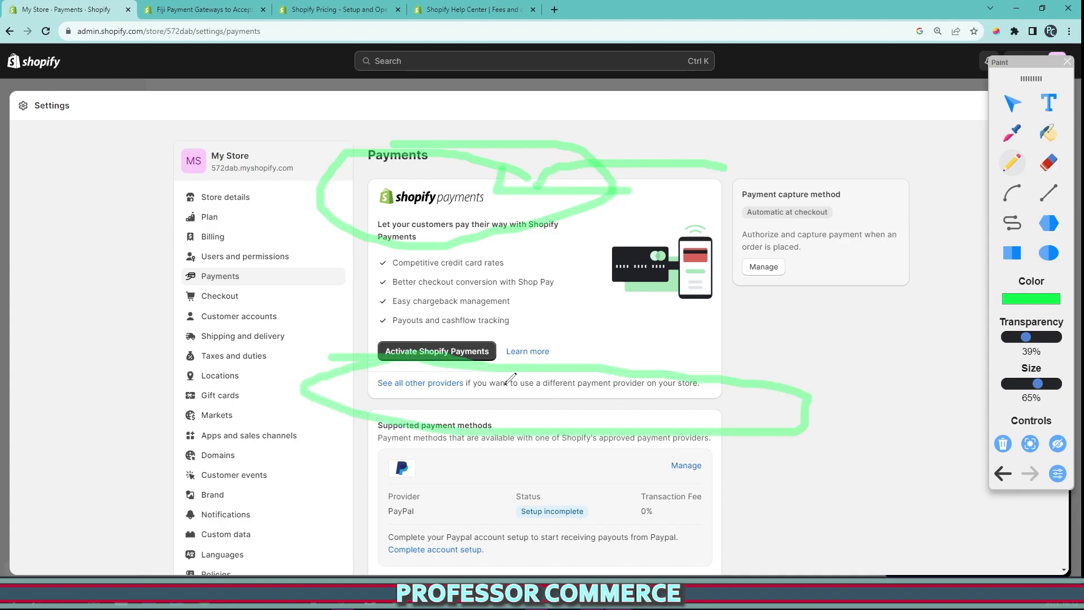
# - Mark the four Shopify Payments benefits, draw arrows towards the logo, and clear every annotation
pyautogui.moveTo(372, 262); pyautogui.dragTo(575, 264)
pyautogui.moveTo(390, 283); pyautogui.dragTo(602, 285)
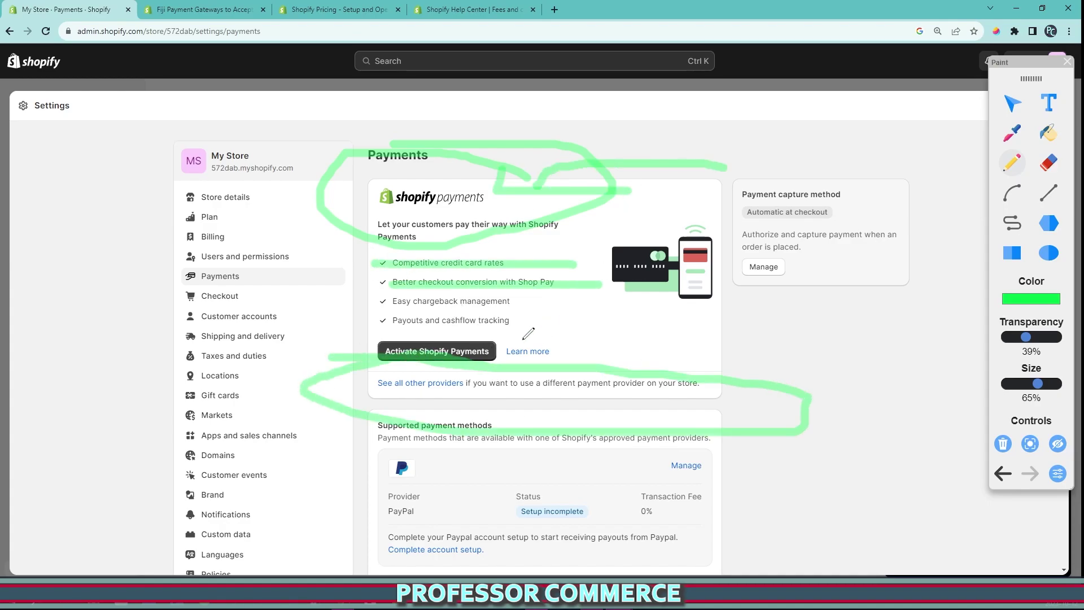
pyautogui.moveTo(402, 299); pyautogui.dragTo(565, 294)
pyautogui.moveTo(442, 322); pyautogui.dragTo(641, 300)
pyautogui.moveTo(666, 199)
pyautogui.mouseDown()
pyautogui.moveTo(550, 190)
pyautogui.moveTo(491, 216)
pyautogui.moveTo(560, 228)
pyautogui.mouseUp()
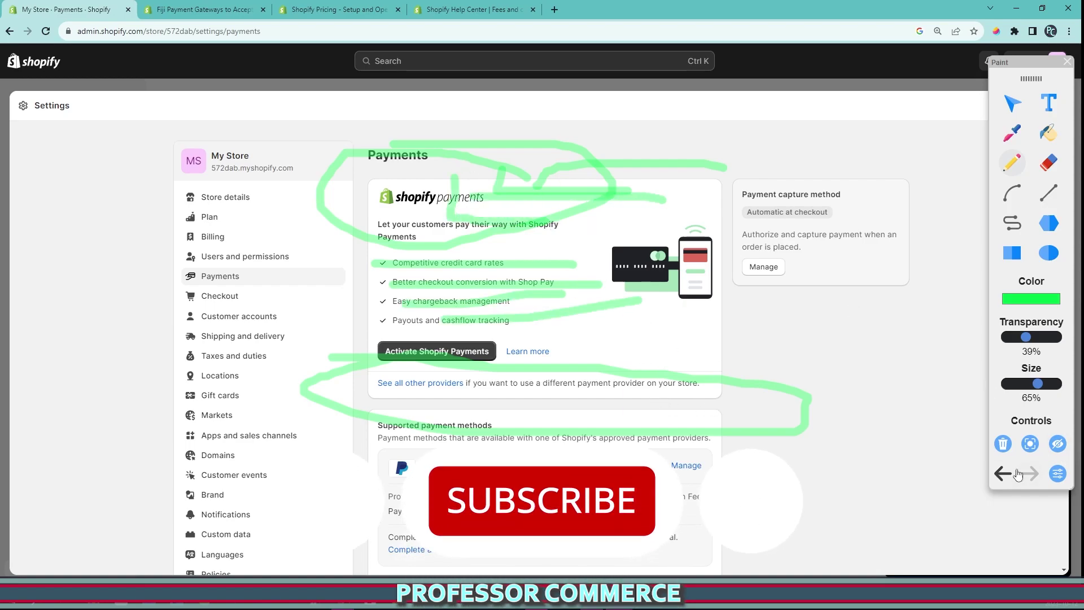
pyautogui.moveTo(666, 308); pyautogui.dragTo(282, 169)
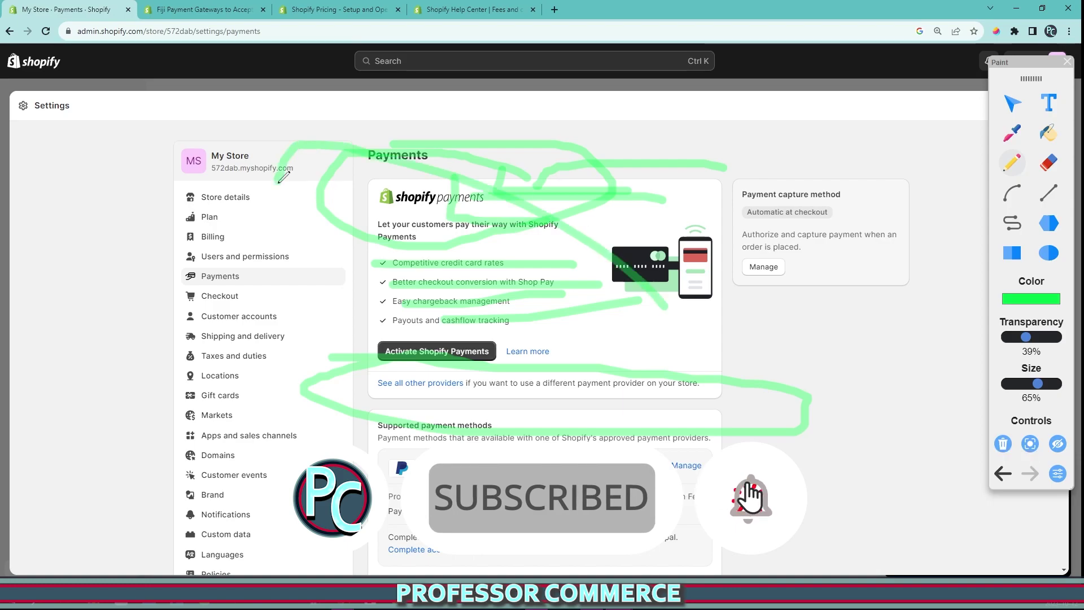
pyautogui.click(1003, 443)
# - Start activating Shopify Payments to view the required business address form, and close it without submitting
pyautogui.click(1012, 103)
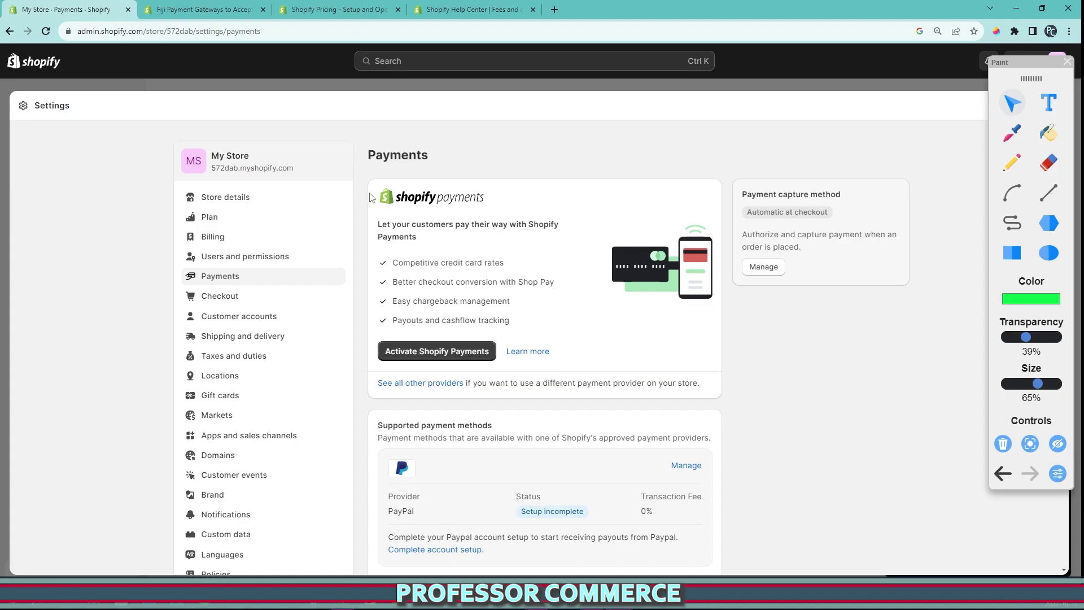
pyautogui.click(436, 351)
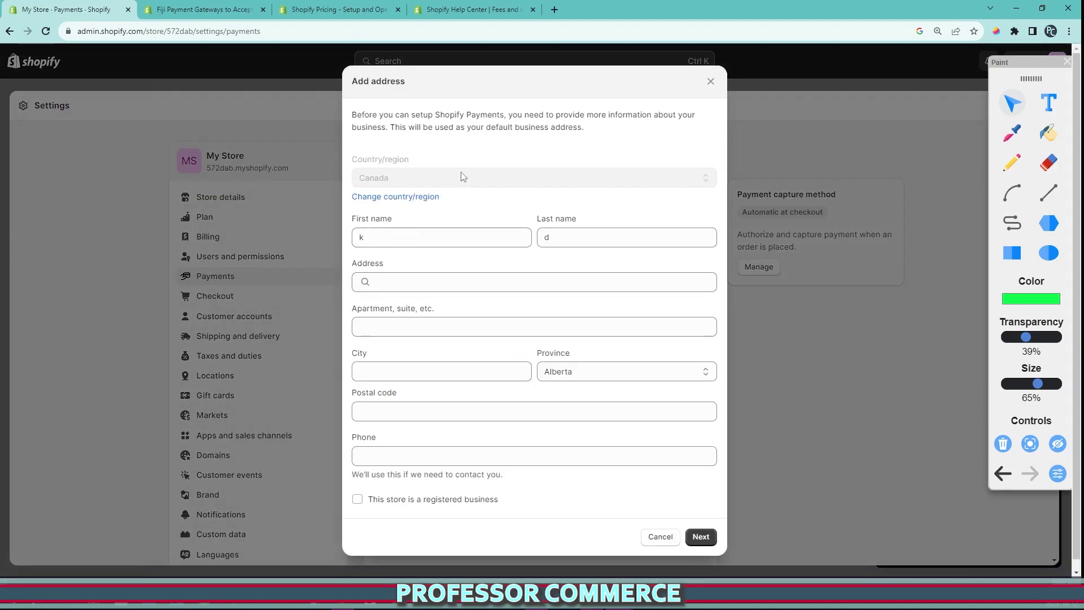
pyautogui.click(711, 82)
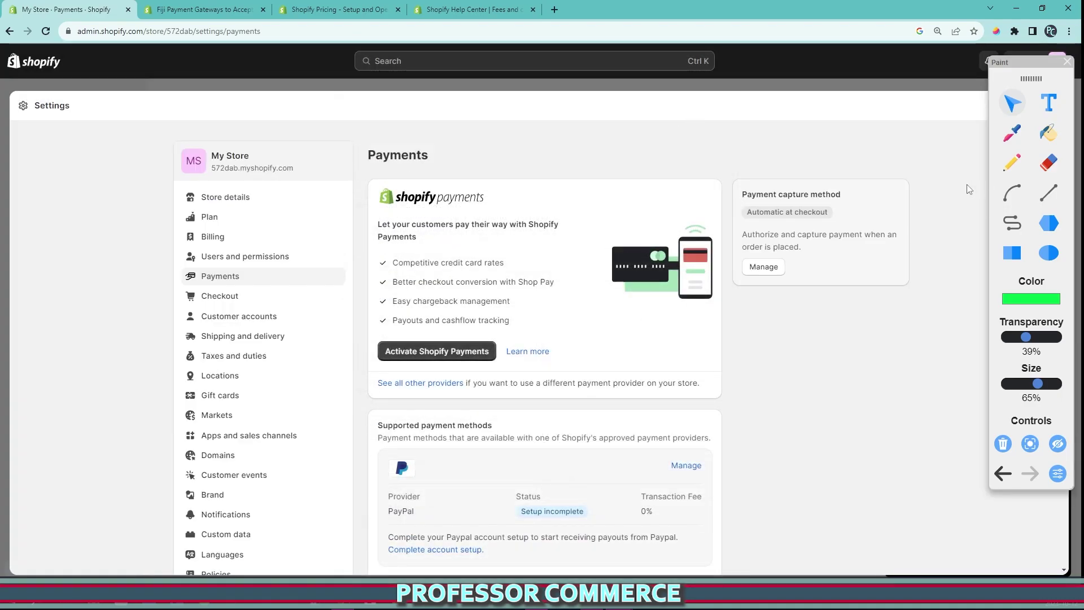
# - Open the list of third-party payment providers and look through the providers and their accepted payment methods
pyautogui.click(425, 388)
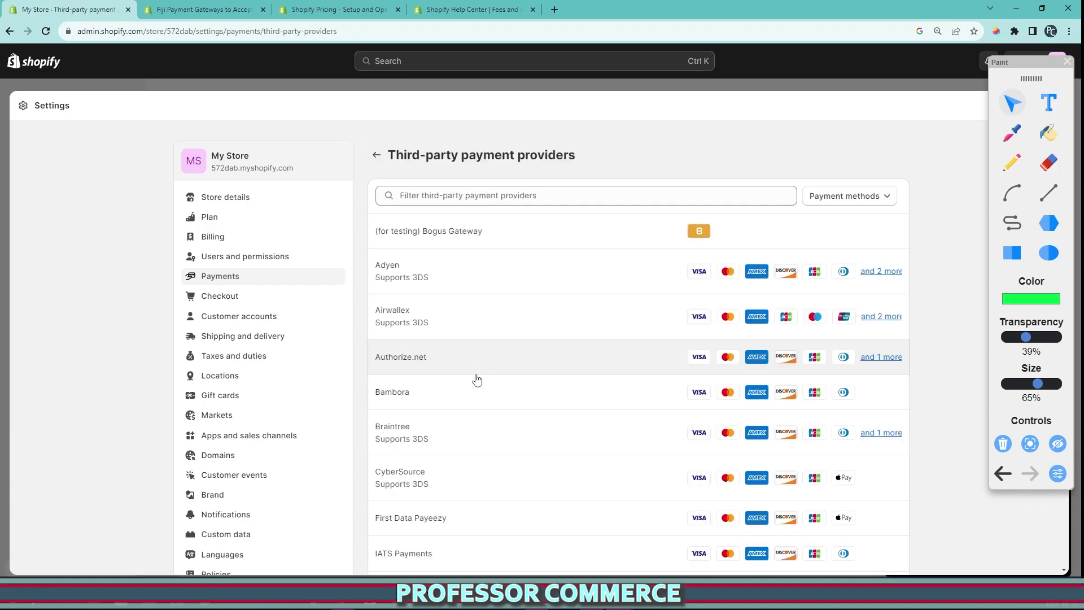
pyautogui.scroll(-8, 599, 264)
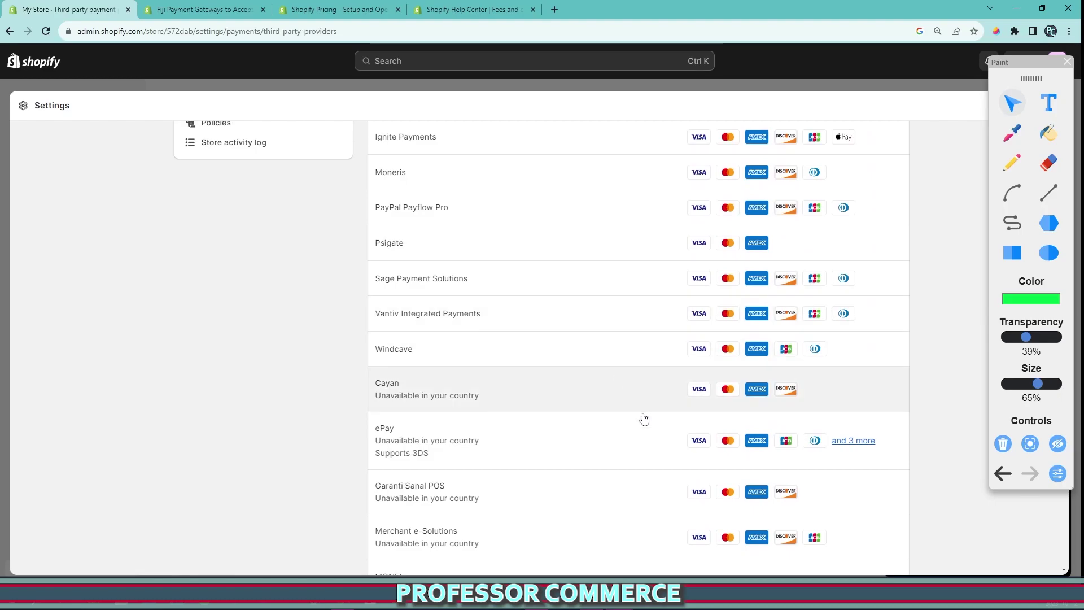
pyautogui.scroll(5, 688, 481)
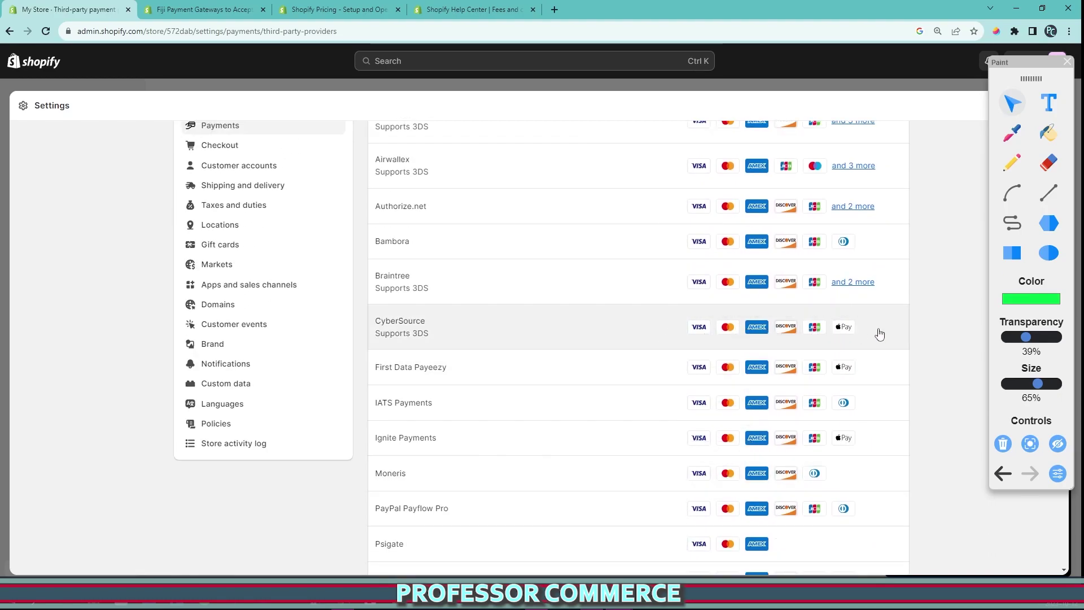
pyautogui.scroll(1, 889, 372)
pyautogui.scroll(1, 889, 372)
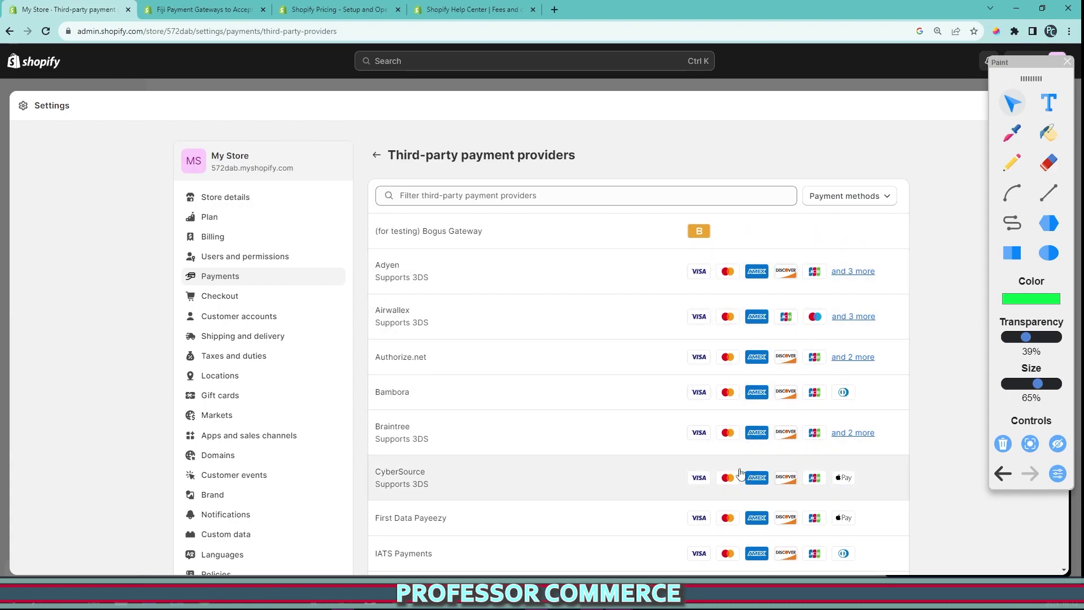
pyautogui.scroll(-2, 706, 390)
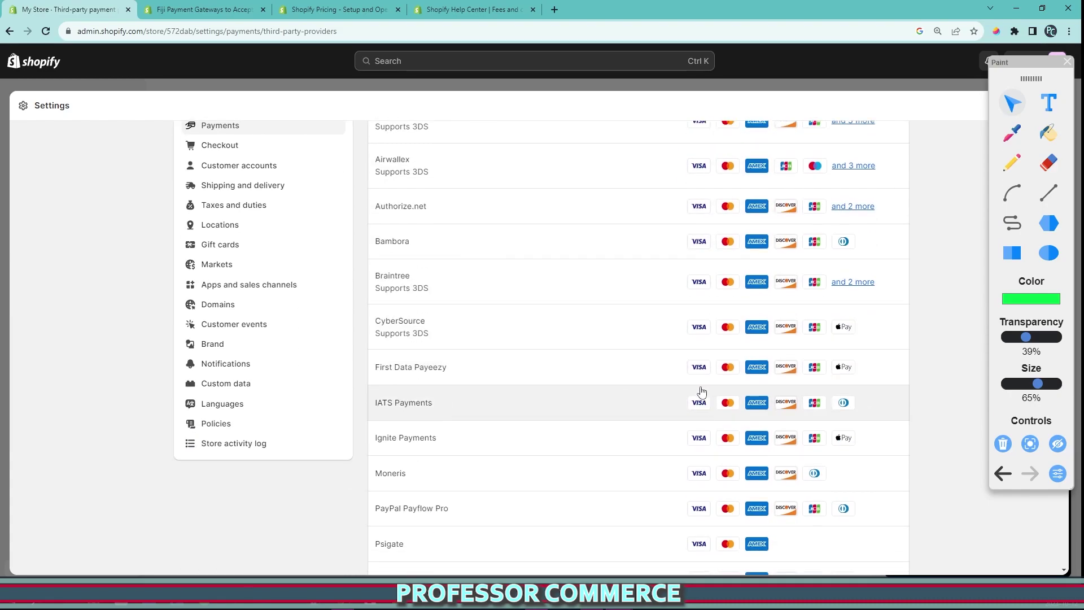
pyautogui.scroll(-2, 703, 391)
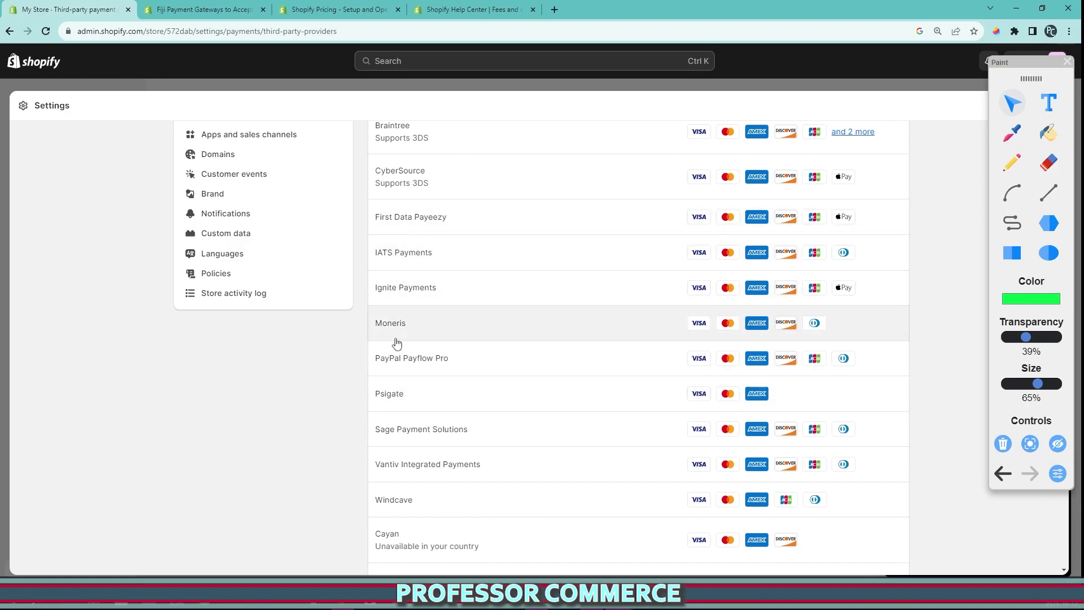
pyautogui.scroll(-2, 480, 429)
pyautogui.scroll(6, 571, 432)
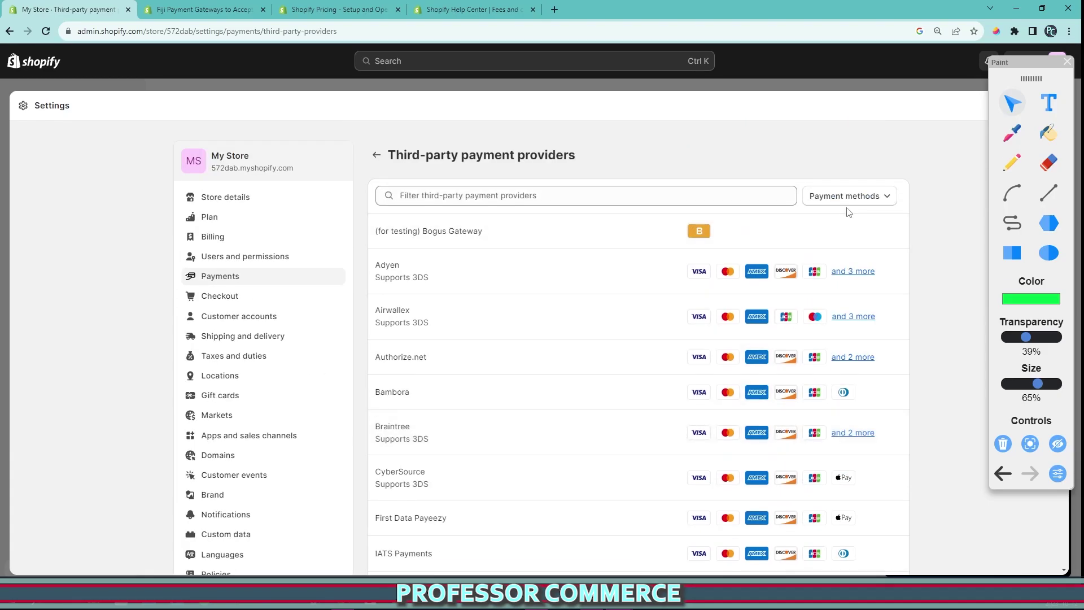
# - Filter the third-party payment providers by Google Pay
pyautogui.click(873, 200)
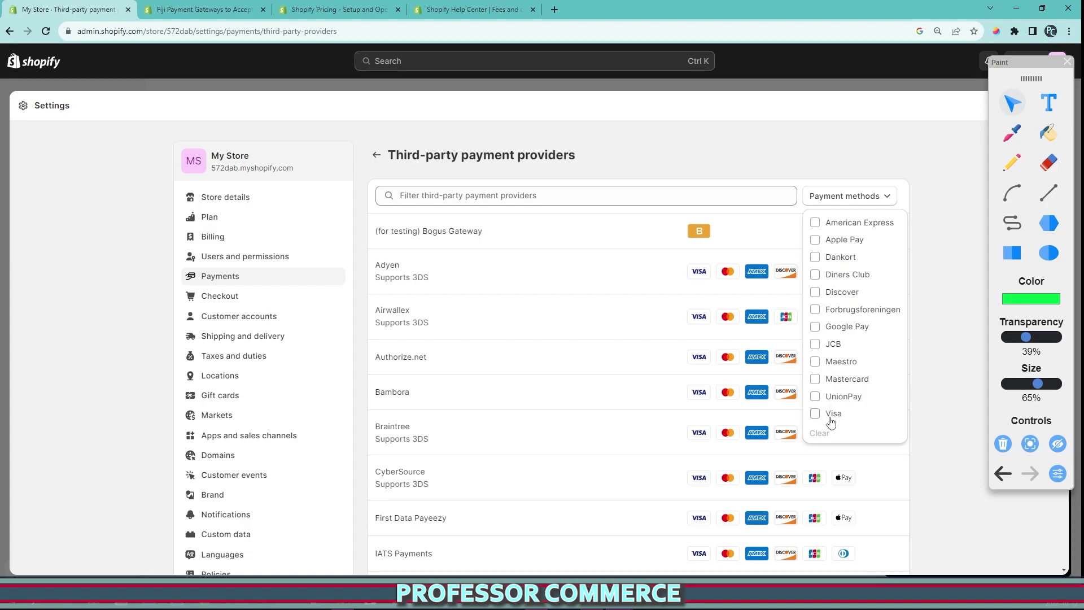
pyautogui.click(815, 327)
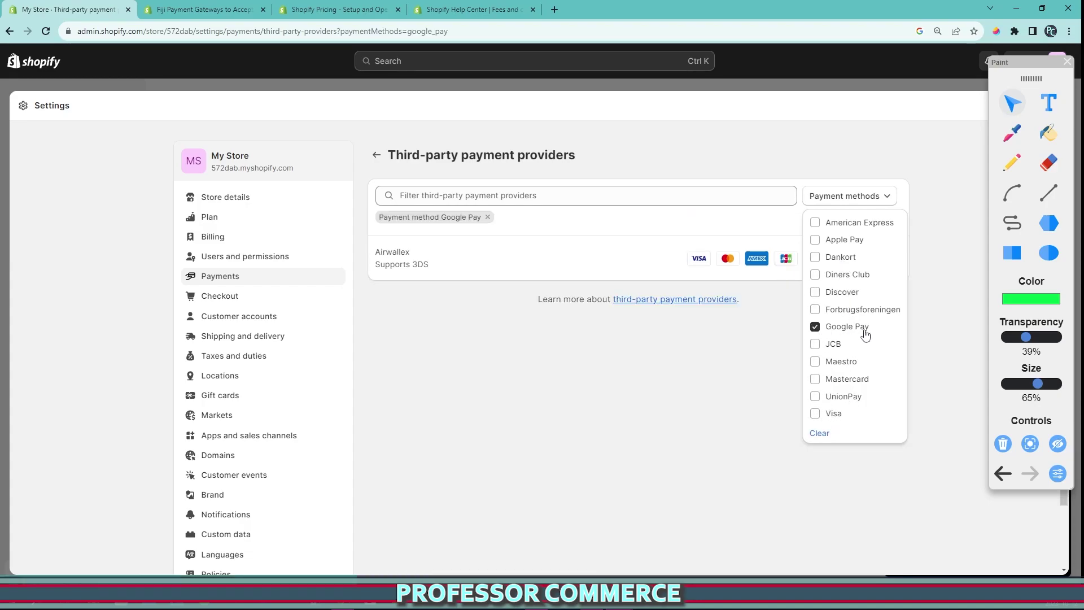
pyautogui.click(655, 333)
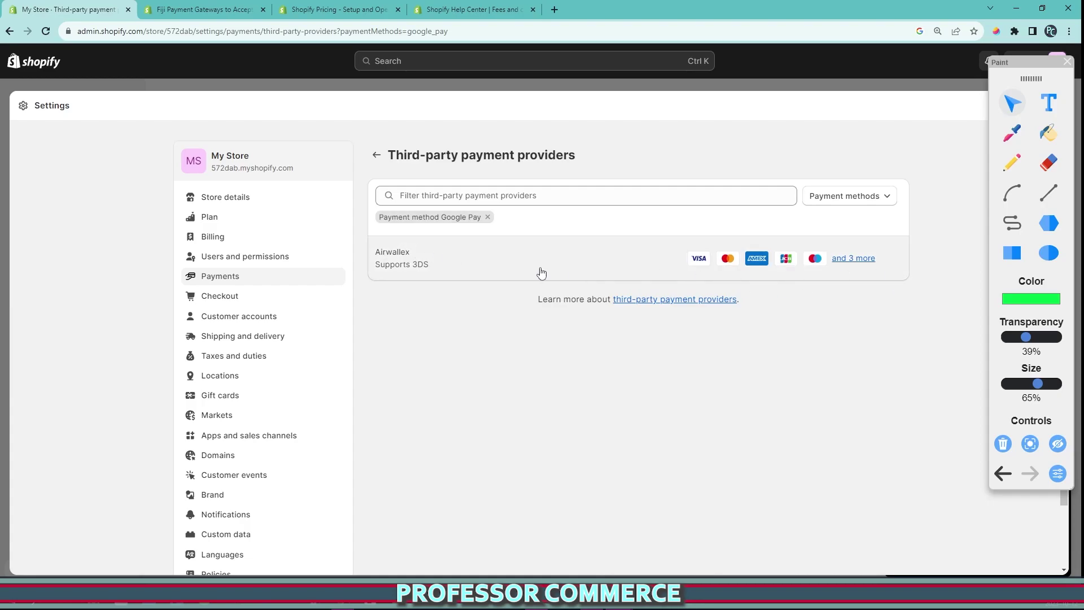
# - Replace the Google Pay filter with Apple Pay in the third-party provider list
pyautogui.click(863, 203)
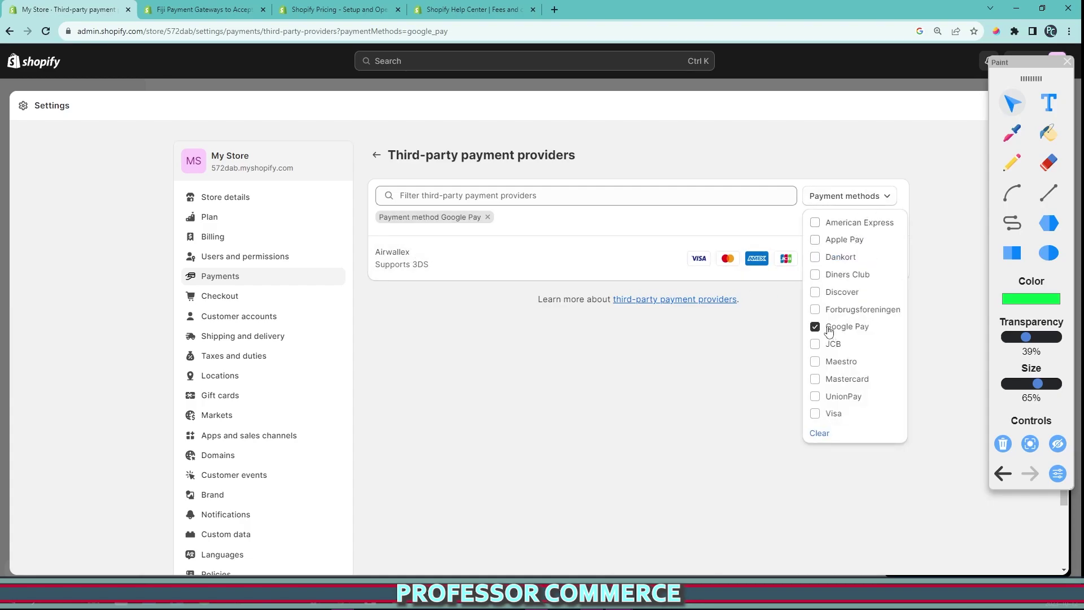
pyautogui.click(829, 331)
pyautogui.click(819, 244)
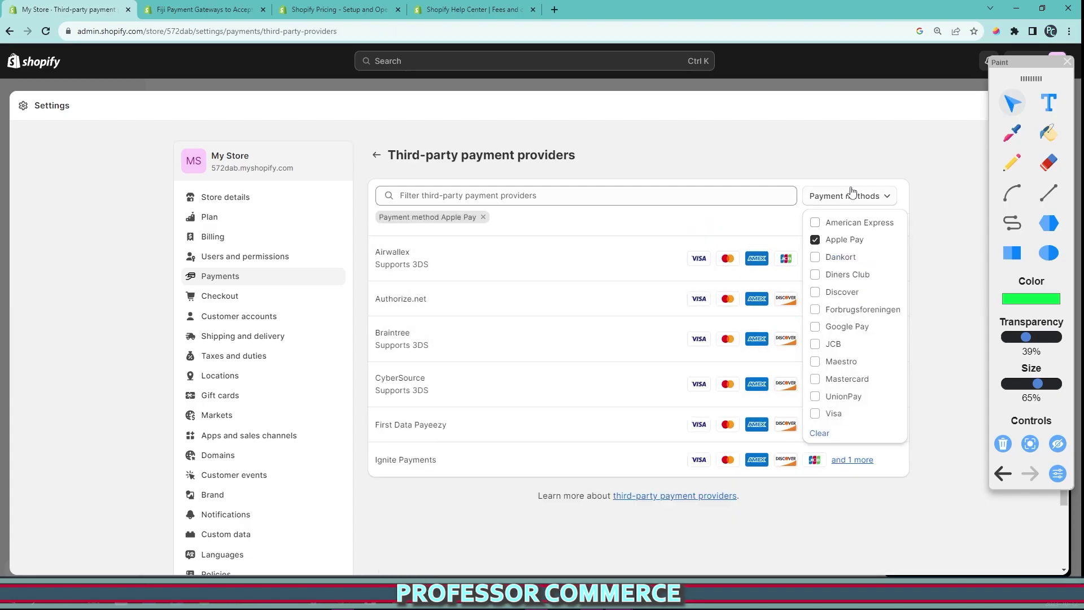
pyautogui.click(887, 201)
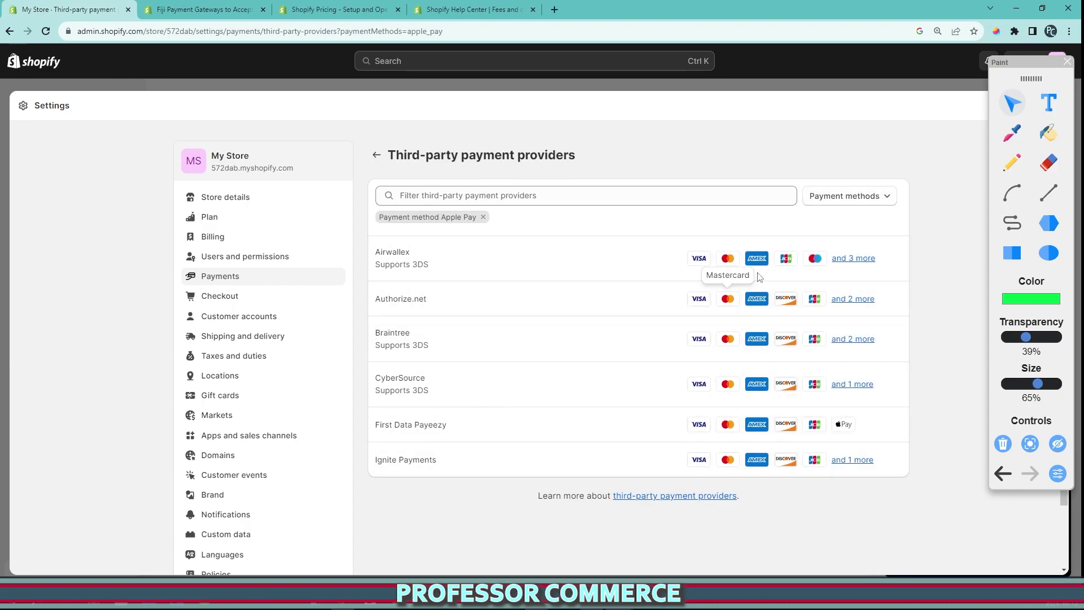
# - Circle Airwallex's Visa, Mastercard and American Express icons, underline Airwallex, and mark Authorize.net and its payment icons with the green pencil
pyautogui.click(1011, 168)
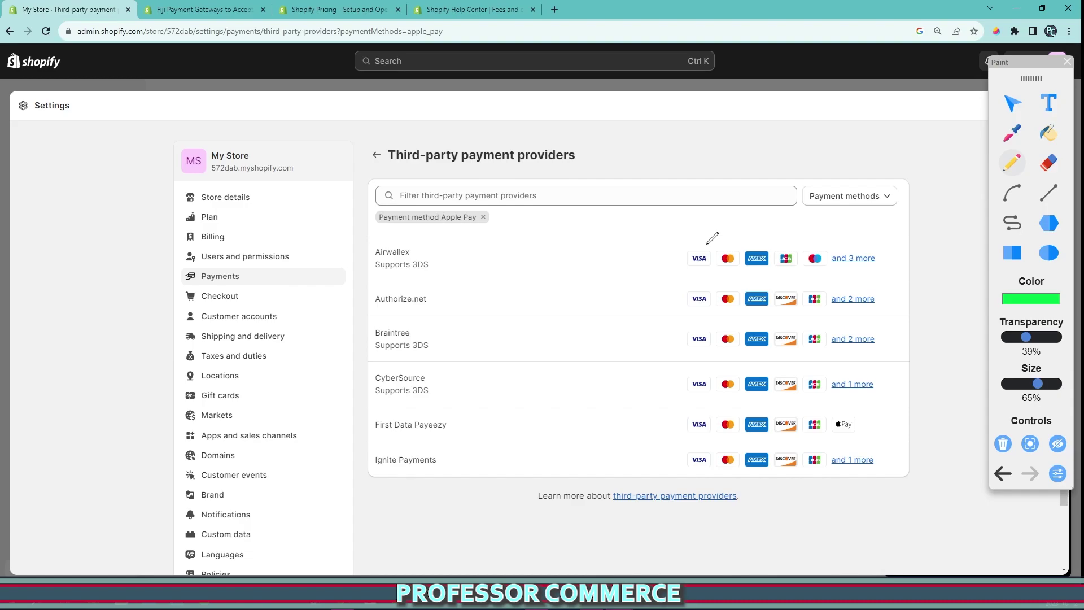
pyautogui.moveTo(707, 243)
pyautogui.mouseDown()
pyautogui.moveTo(742, 253)
pyautogui.moveTo(761, 241)
pyautogui.mouseUp()
pyautogui.moveTo(298, 261); pyautogui.dragTo(589, 257)
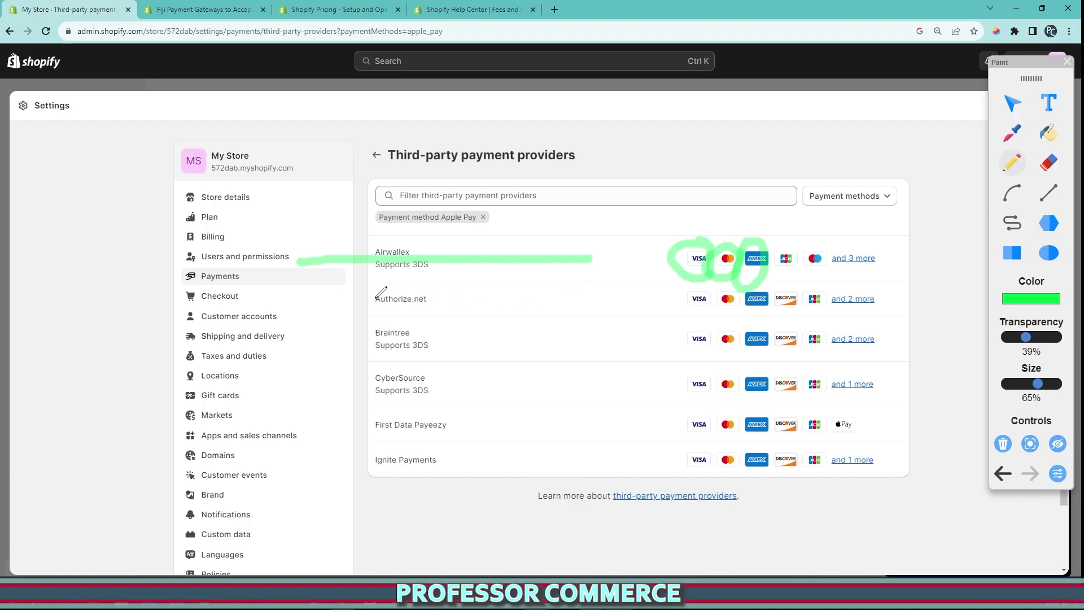
pyautogui.moveTo(358, 304)
pyautogui.mouseDown()
pyautogui.moveTo(425, 276)
pyautogui.moveTo(381, 310)
pyautogui.moveTo(515, 305)
pyautogui.mouseUp()
pyautogui.moveTo(638, 304)
pyautogui.mouseDown()
pyautogui.moveTo(914, 308)
pyautogui.moveTo(659, 270)
pyautogui.moveTo(710, 327)
pyautogui.mouseUp()
pyautogui.moveTo(634, 351)
pyautogui.mouseDown()
pyautogui.moveTo(742, 302)
pyautogui.moveTo(799, 298)
pyautogui.mouseUp()
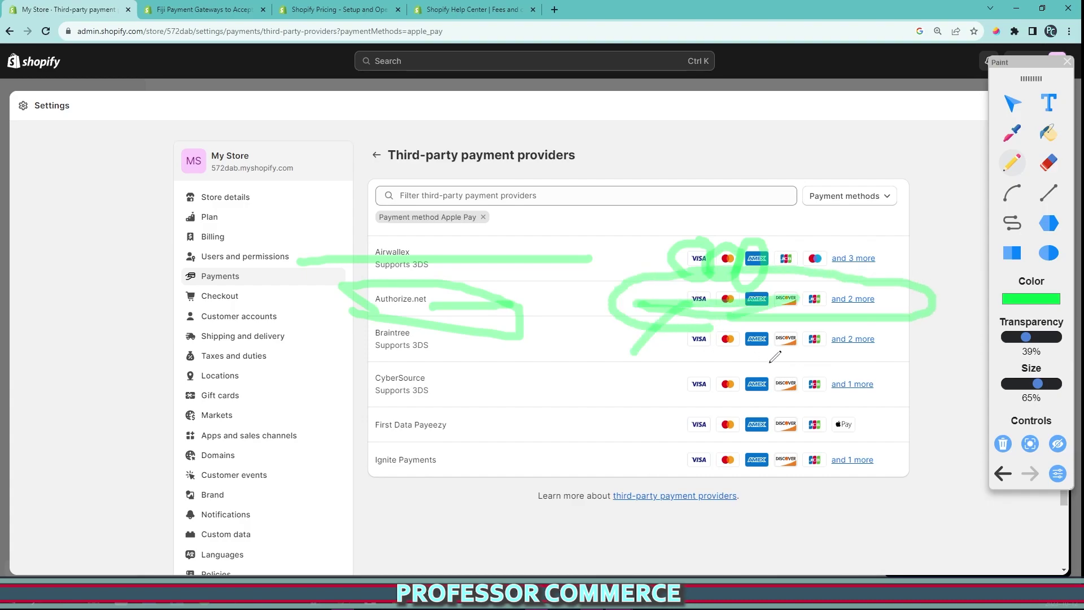
# - Clear the green markings from the provider list and highlight the country heading on the Fiji payment gateways page
pyautogui.click(1004, 442)
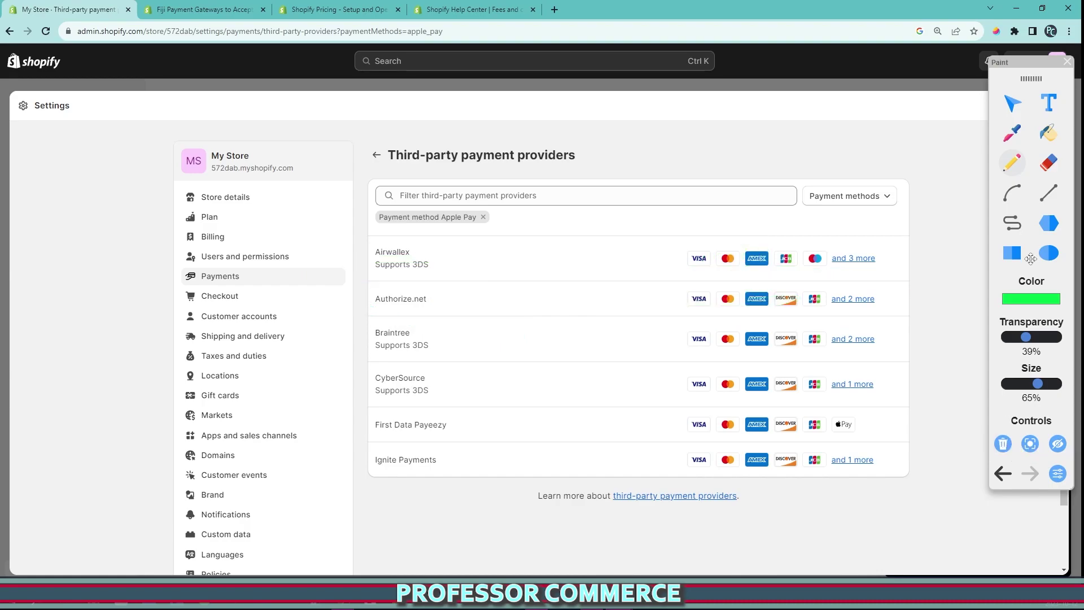
pyautogui.click(203, 9)
pyautogui.scroll(8, 552, 317)
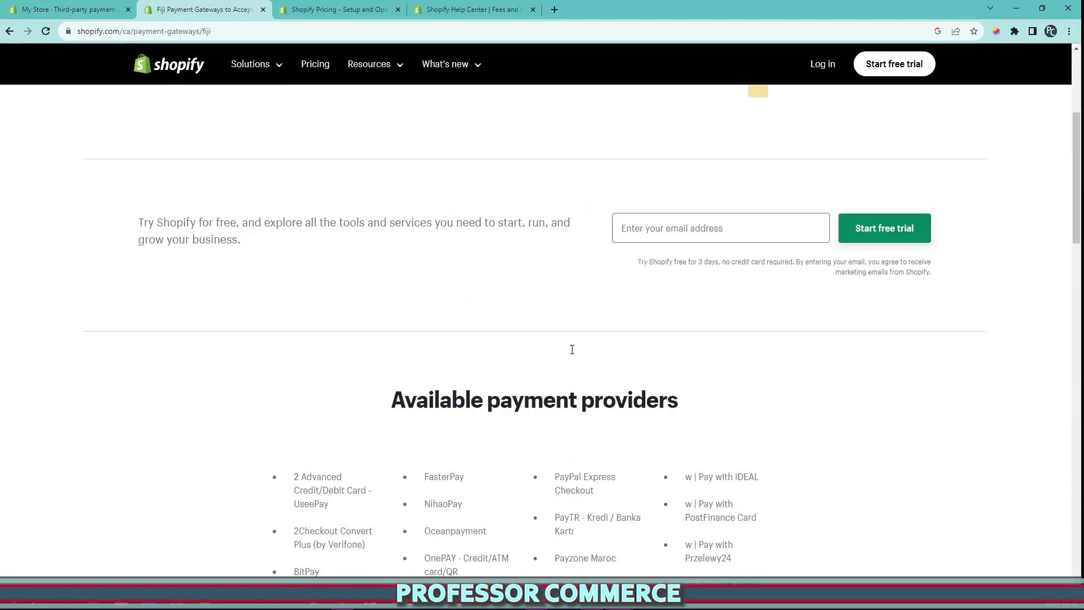
pyautogui.moveTo(139, 160); pyautogui.dragTo(480, 162)
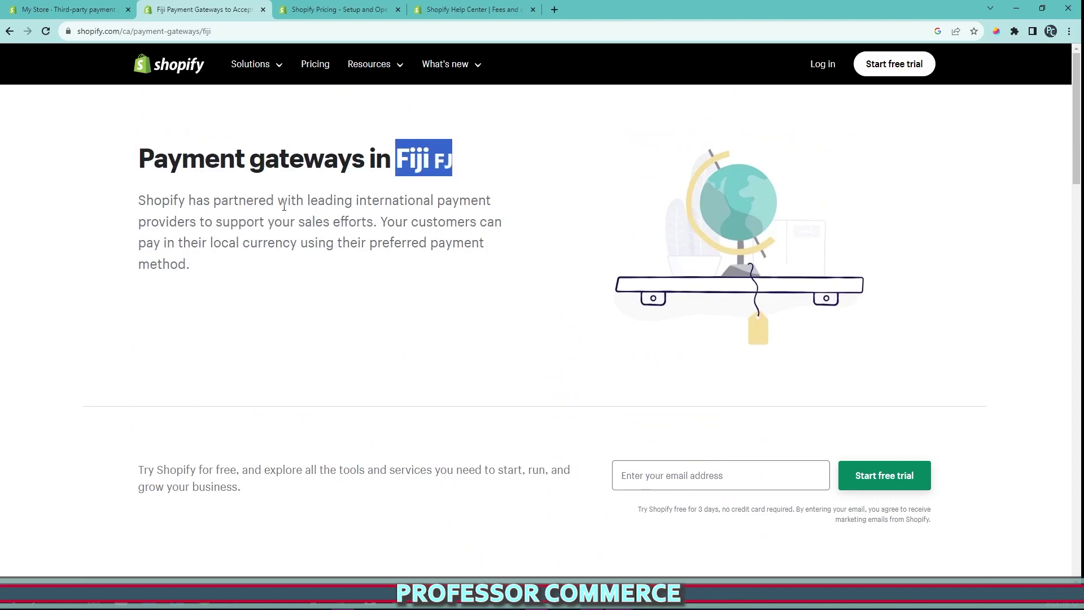
pyautogui.scroll(-8, 307, 201)
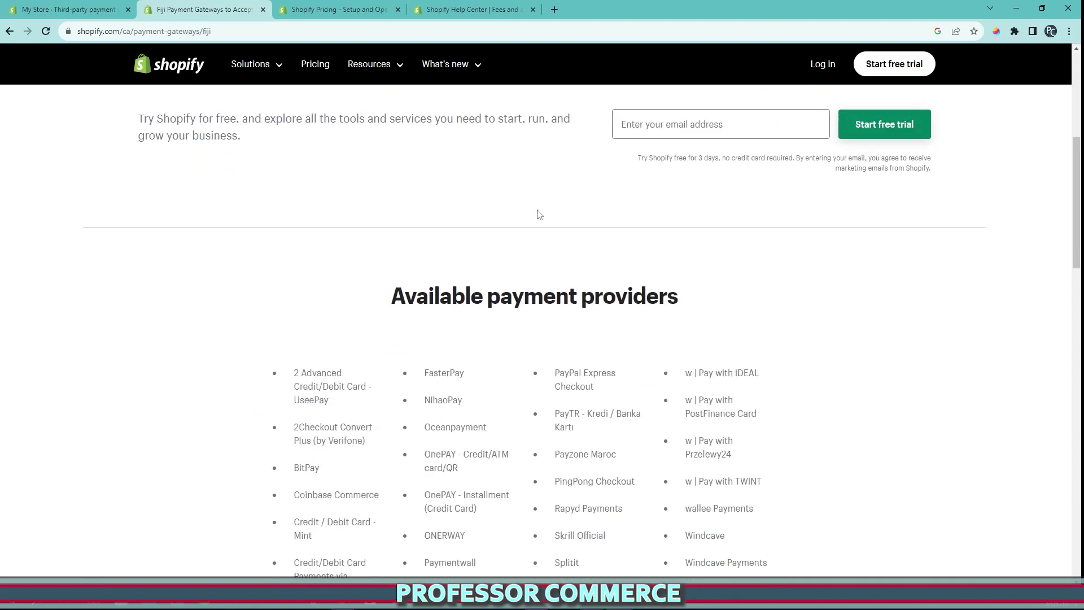
pyautogui.moveTo(471, 198); pyautogui.dragTo(384, 188)
pyautogui.click(385, 189)
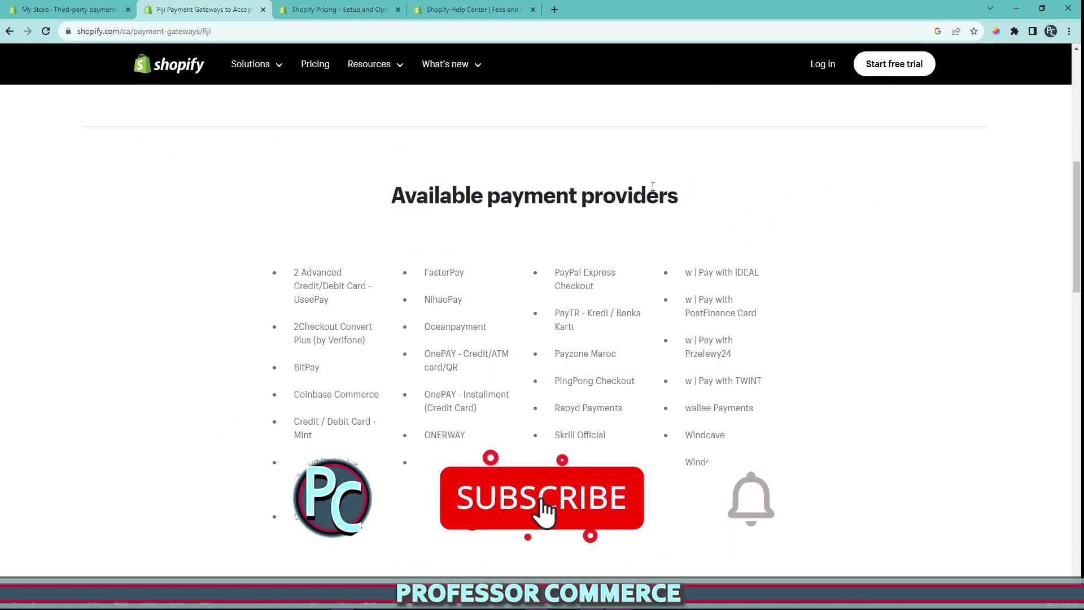
# - Mark the Fiji page's introduction with the green pencil and draw a frame around its list of available payment providers
pyautogui.click(996, 33)
pyautogui.click(1010, 152)
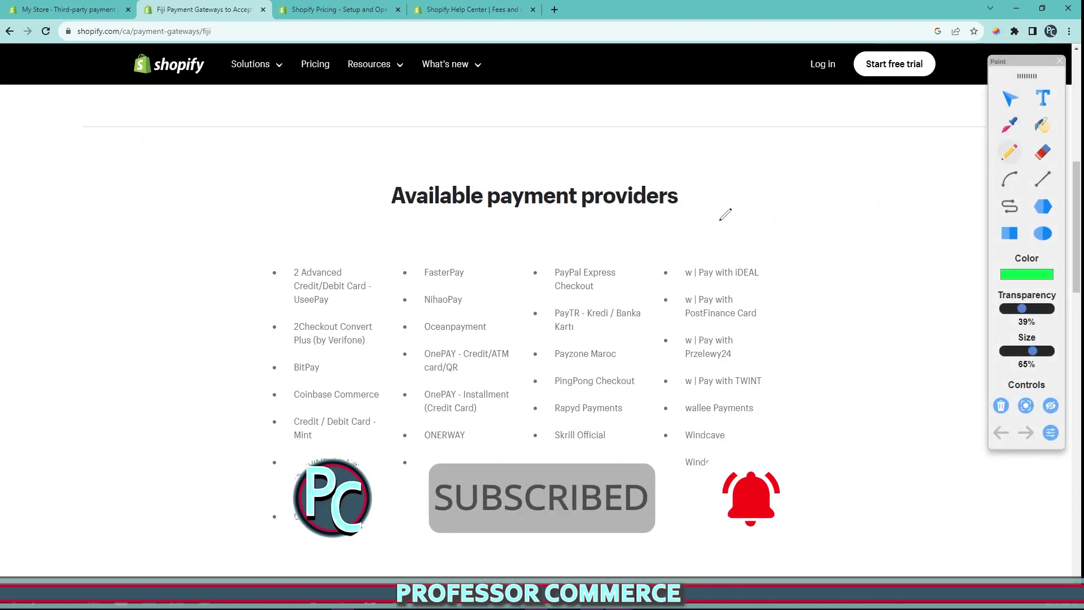
pyautogui.scroll(-2, 404, 257)
pyautogui.scroll(10, 220, 212)
pyautogui.moveTo(220, 211)
pyautogui.mouseDown()
pyautogui.moveTo(271, 107)
pyautogui.moveTo(491, 244)
pyautogui.mouseUp()
pyautogui.scroll(-5, 508, 260)
pyautogui.moveTo(252, 251)
pyautogui.mouseDown()
pyautogui.moveTo(762, 238)
pyautogui.moveTo(753, 459)
pyautogui.moveTo(406, 553)
pyautogui.moveTo(229, 413)
pyautogui.mouseUp()
pyautogui.moveTo(224, 362)
pyautogui.mouseDown()
pyautogui.moveTo(247, 244)
pyautogui.moveTo(290, 246)
pyautogui.mouseUp()
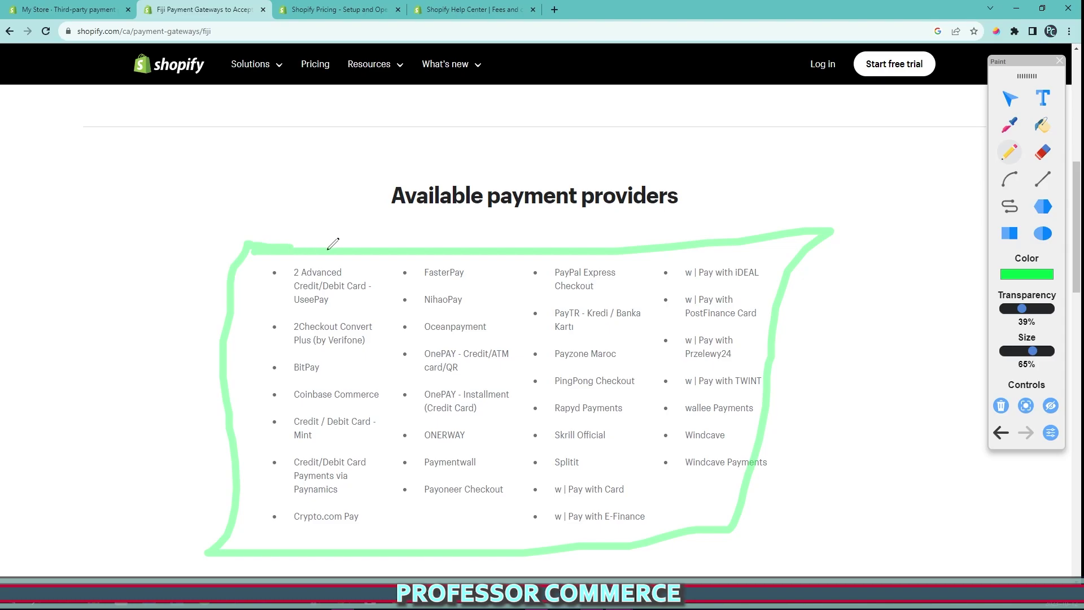
# - Check the store's third-party provider list, and circle the Fiji page's provider list with a large green loop
pyautogui.click(67, 10)
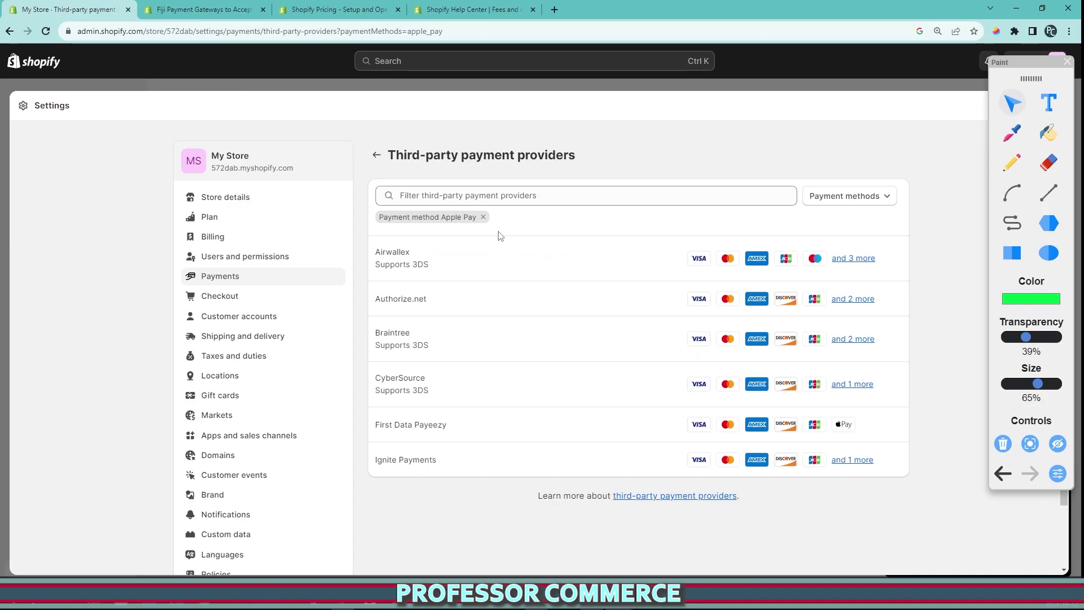
pyautogui.click(503, 249)
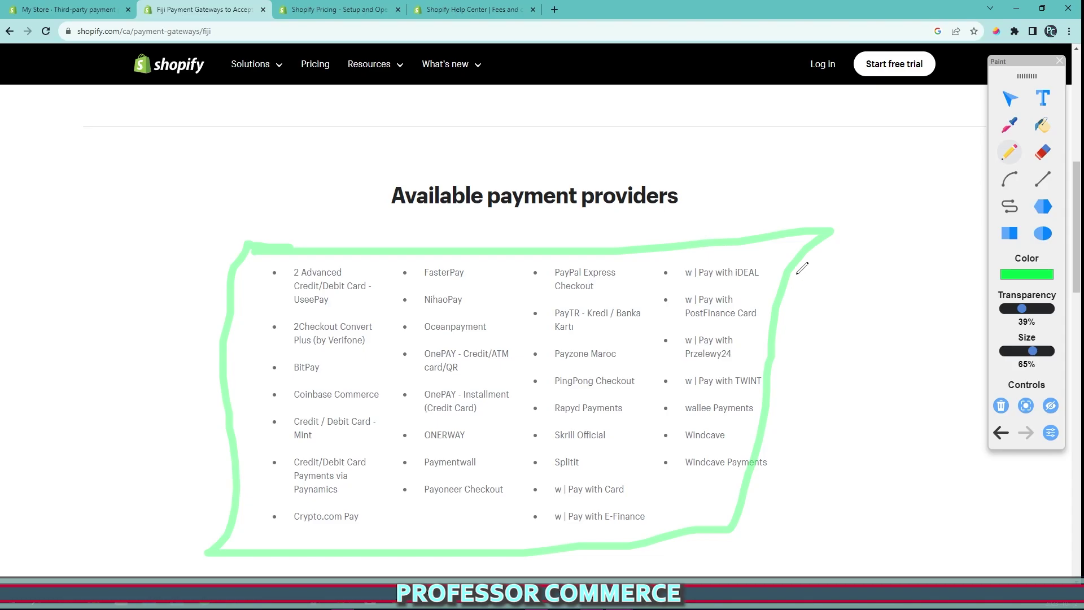
pyautogui.moveTo(847, 247)
pyautogui.mouseDown()
pyautogui.moveTo(423, 242)
pyautogui.moveTo(310, 227)
pyautogui.mouseUp()
pyautogui.scroll(-6, 638, 410)
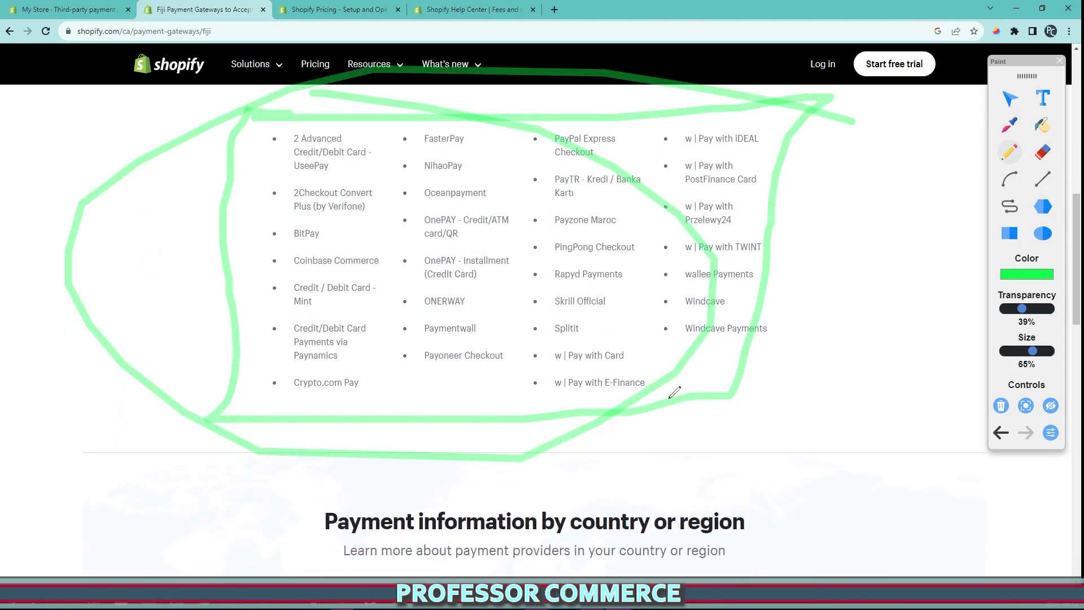
# - Open Sweden's payment gateways page from the European countries and look through its available payment providers
pyautogui.click(1010, 98)
pyautogui.scroll(-5, 568, 255)
pyautogui.scroll(-3, 567, 255)
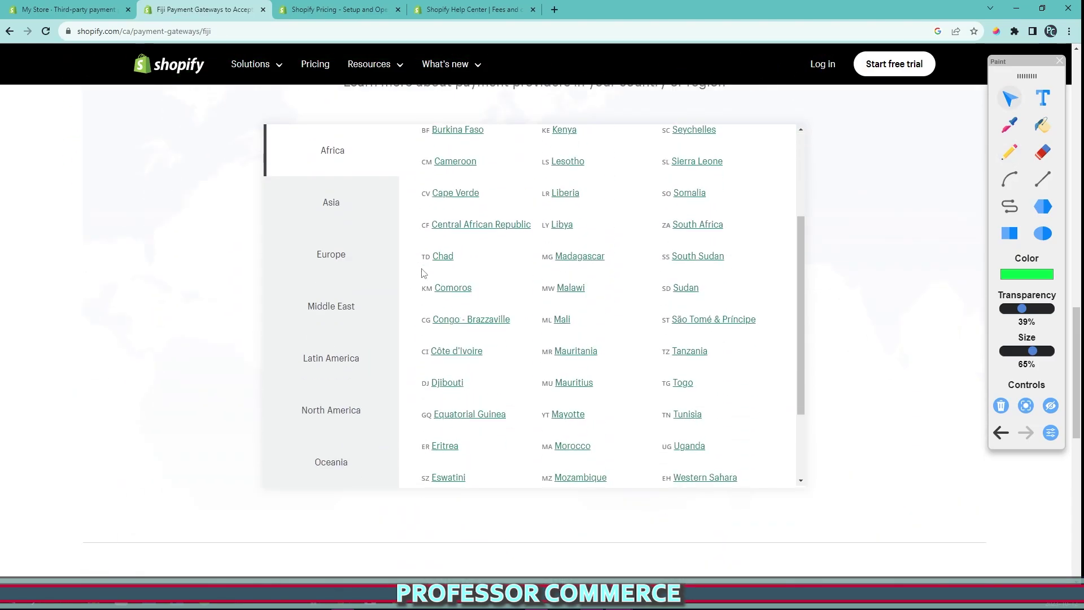
pyautogui.click(350, 267)
pyautogui.click(688, 321)
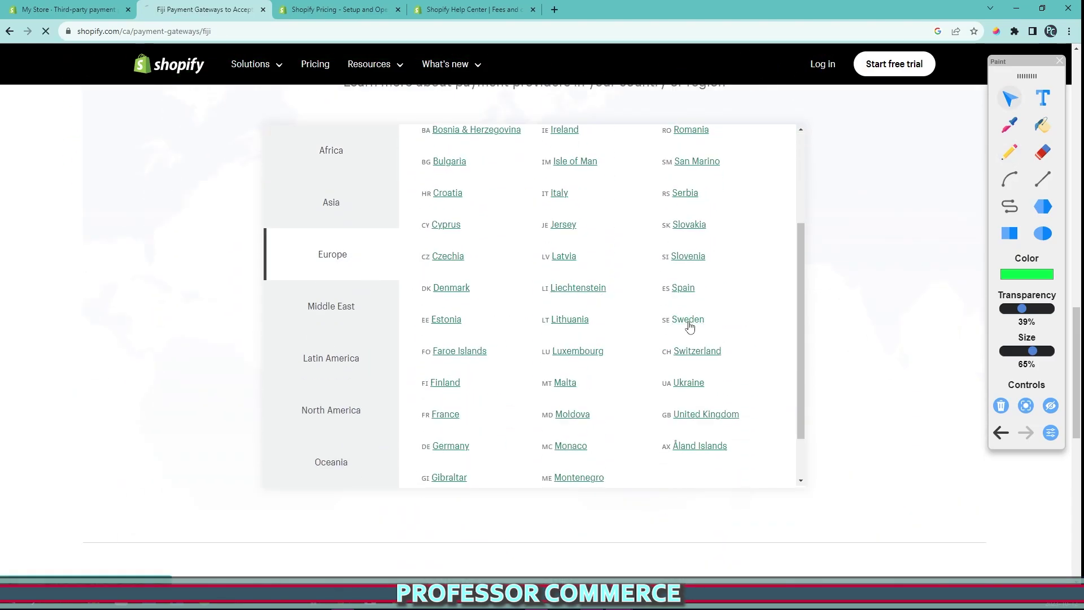
pyautogui.scroll(-8, 597, 302)
pyautogui.scroll(8, 597, 303)
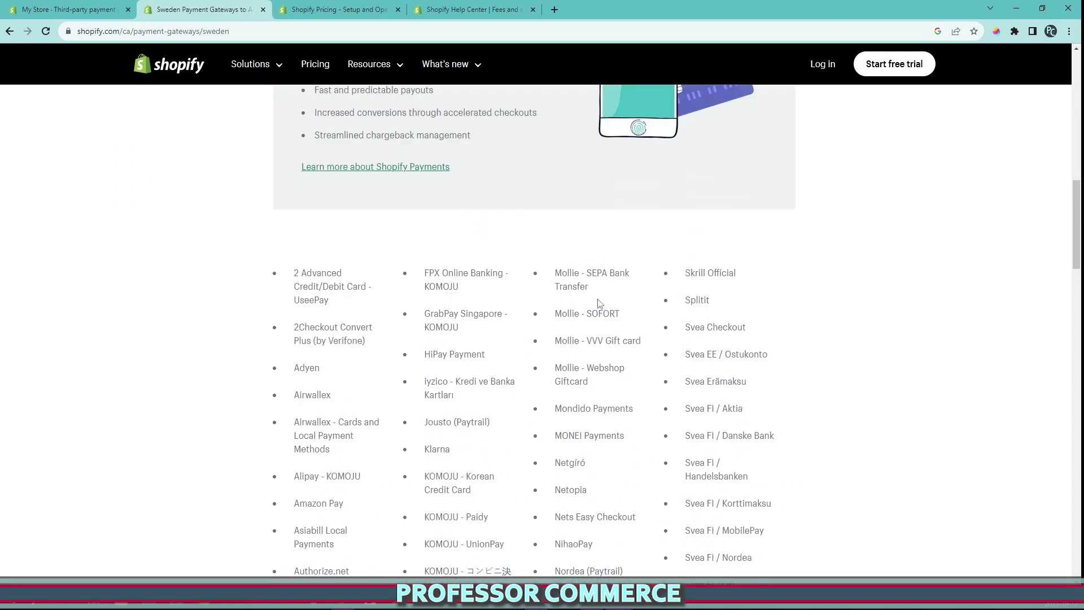
# - Circle the Shopify Payments panel on the Sweden page and underline its heading and all five listed benefits in green
pyautogui.moveTo(731, 232)
pyautogui.mouseDown()
pyautogui.moveTo(324, 271)
pyautogui.moveTo(302, 487)
pyautogui.moveTo(659, 514)
pyautogui.moveTo(487, 243)
pyautogui.mouseUp()
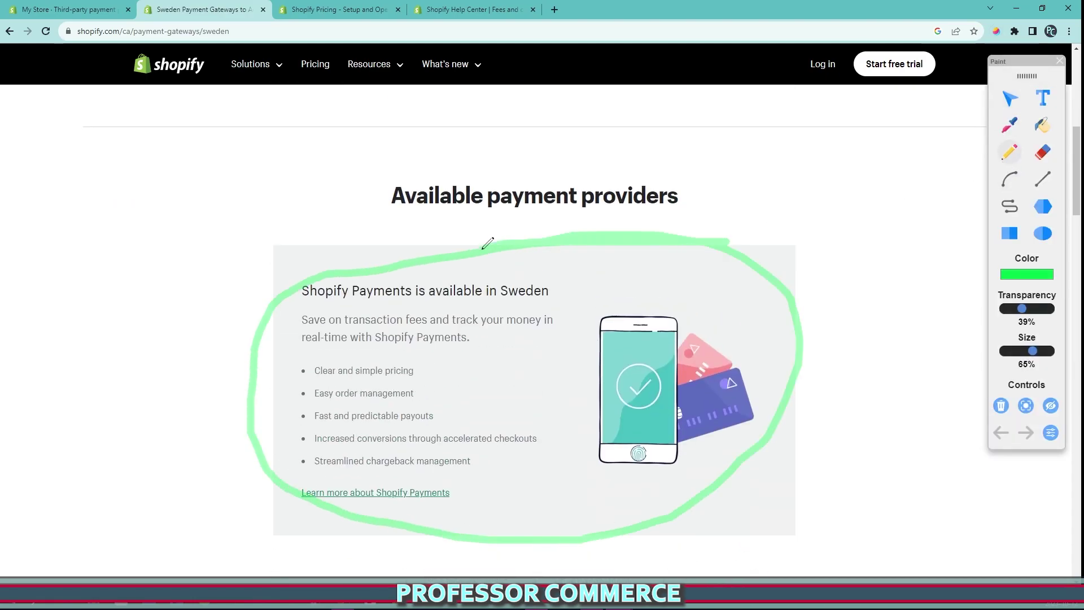
pyautogui.moveTo(273, 290)
pyautogui.mouseDown()
pyautogui.moveTo(617, 287)
pyautogui.moveTo(283, 302)
pyautogui.moveTo(583, 299)
pyautogui.moveTo(631, 310)
pyautogui.mouseUp()
pyautogui.moveTo(293, 368); pyautogui.dragTo(478, 368)
pyautogui.moveTo(309, 388); pyautogui.dragTo(533, 396)
pyautogui.moveTo(331, 422); pyautogui.dragTo(540, 423)
pyautogui.moveTo(317, 444); pyautogui.dragTo(540, 444)
pyautogui.moveTo(298, 462); pyautogui.dragTo(490, 462)
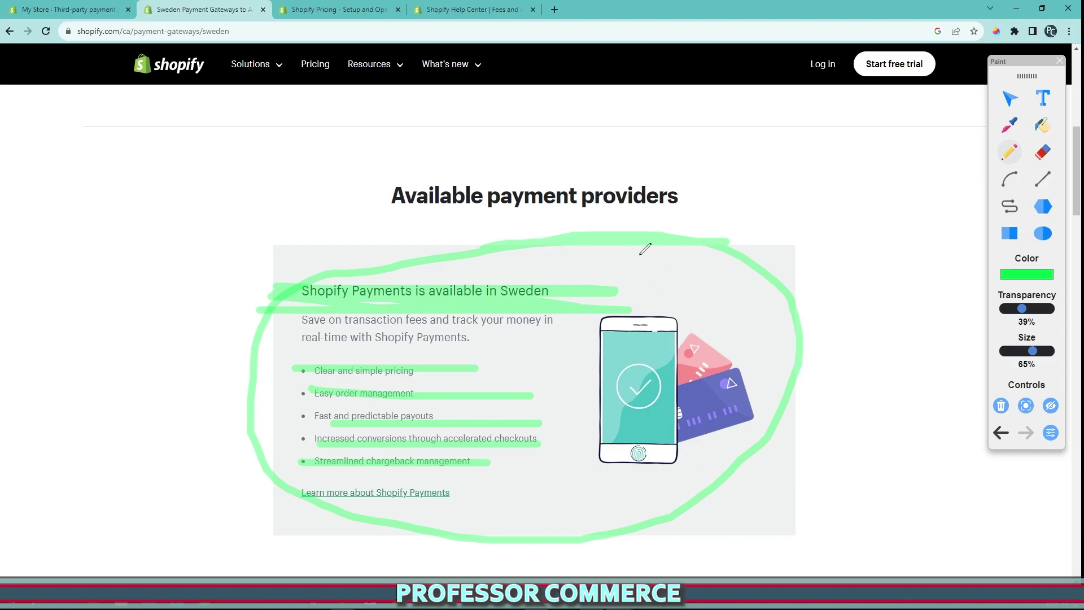
# - Draw a green outline around Sweden's long list of third-party payment providers
pyautogui.scroll(-8, 644, 245)
pyautogui.moveTo(269, 141)
pyautogui.mouseDown()
pyautogui.moveTo(798, 251)
pyautogui.moveTo(813, 339)
pyautogui.moveTo(756, 459)
pyautogui.moveTo(636, 478)
pyautogui.moveTo(271, 310)
pyautogui.moveTo(282, 140)
pyautogui.mouseUp()
pyautogui.scroll(-3, 813, 339)
pyautogui.scroll(-5, 636, 477)
pyautogui.scroll(-4, 375, 358)
pyautogui.scroll(10, 288, 298)
pyautogui.scroll(2, 288, 298)
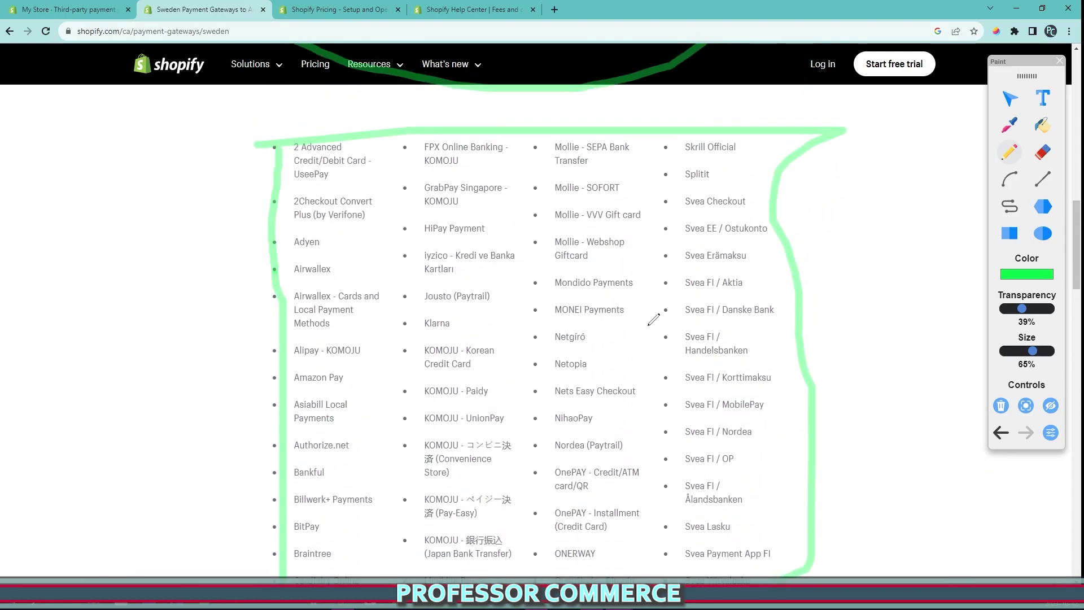
# - Underline the heading area of the Sweden page in green and look through the provider list again
pyautogui.scroll(15, 627, 297)
pyautogui.moveTo(308, 192)
pyautogui.mouseDown()
pyautogui.moveTo(734, 160)
pyautogui.moveTo(512, 194)
pyautogui.mouseUp()
pyautogui.scroll(-12, 477, 310)
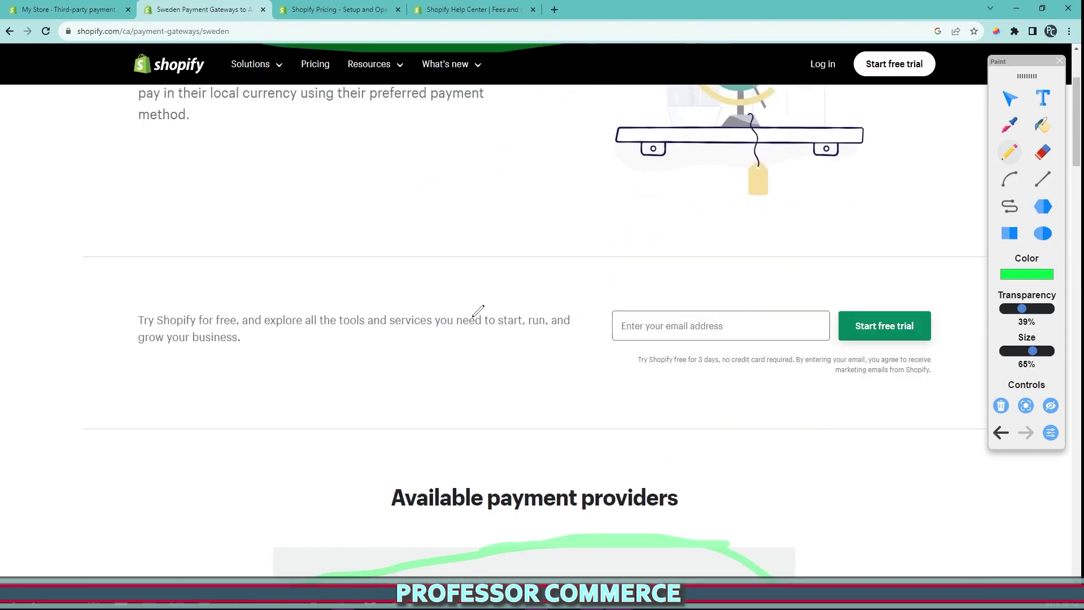
pyautogui.scroll(10, 545, 340)
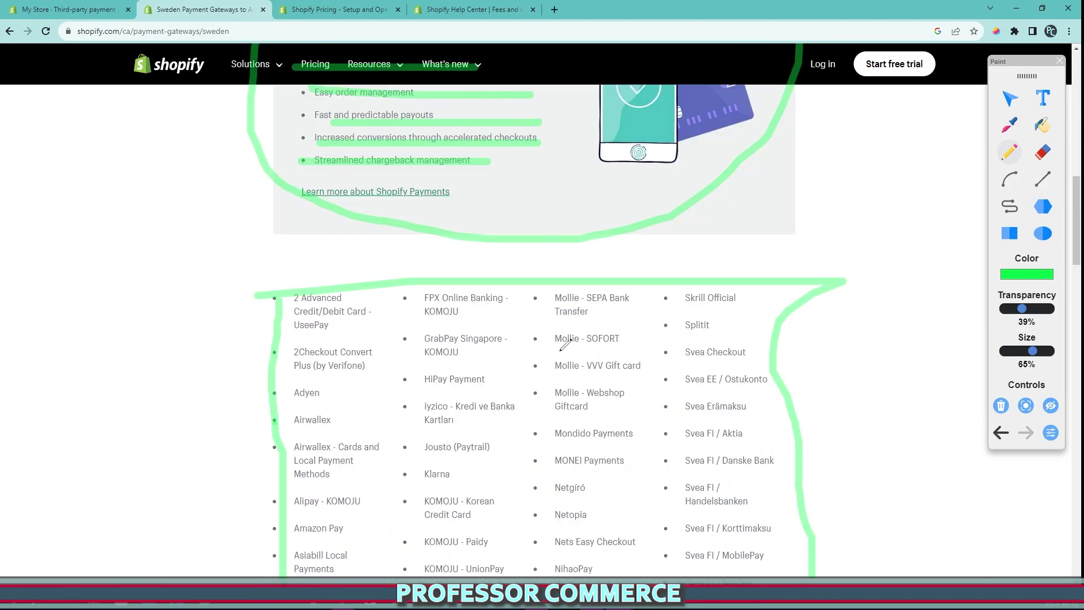
pyautogui.scroll(-5, 568, 342)
pyautogui.scroll(-10, 562, 333)
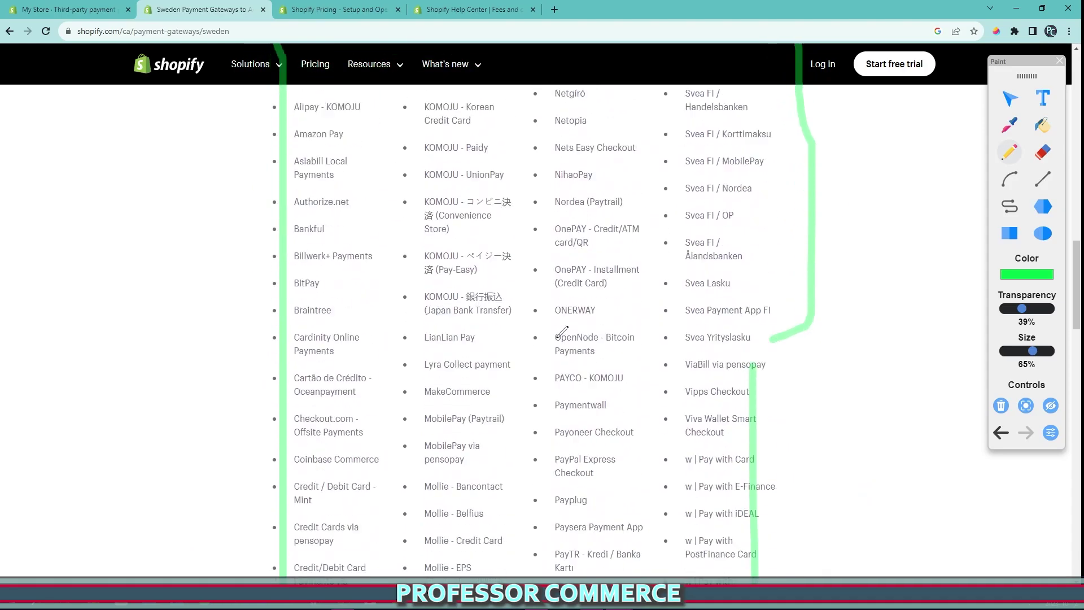
# - Switch to the Shopify pricing page and mark the three plan columns with the green pencil
pyautogui.hotkey('ctrl', 'Tab')
pyautogui.click(997, 32)
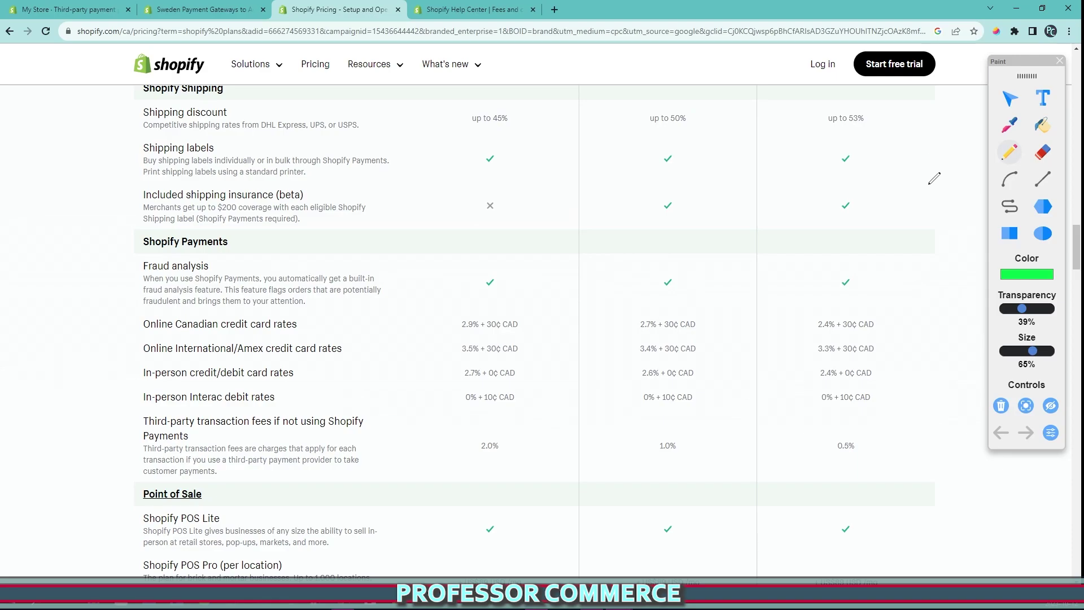
pyautogui.scroll(15, 571, 364)
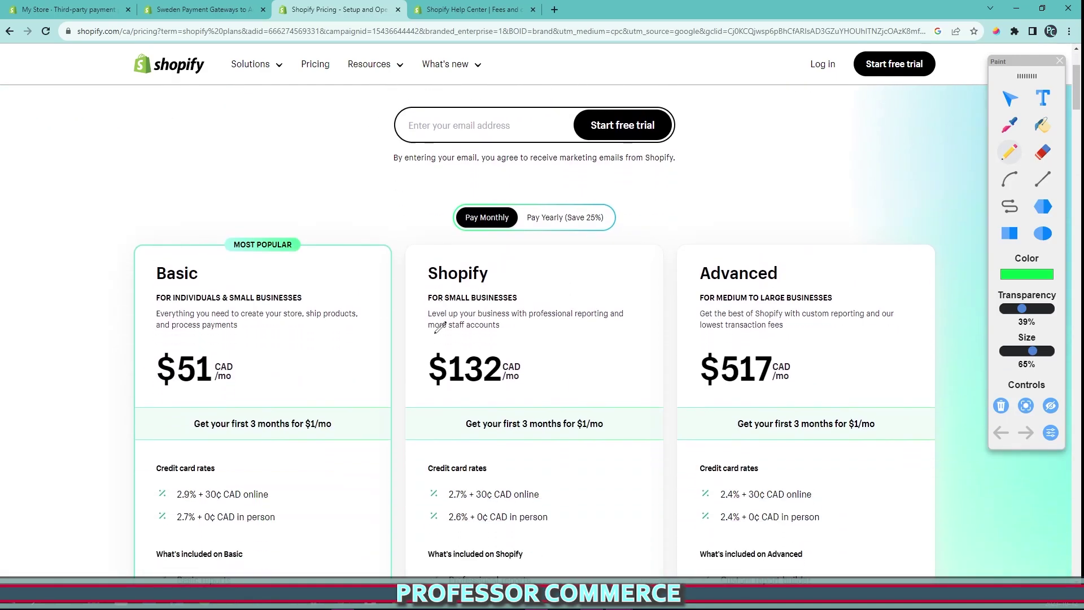
pyautogui.scroll(-10, 442, 327)
pyautogui.moveTo(415, 184); pyautogui.dragTo(599, 191)
pyautogui.scroll(-5, 554, 259)
pyautogui.moveTo(687, 237); pyautogui.dragTo(698, 372)
pyautogui.moveTo(822, 181); pyautogui.dragTo(847, 357)
pyautogui.moveTo(493, 271); pyautogui.dragTo(511, 358)
# - Frame the Shopify Payments rates and the third-party transaction fees row, and draw a double-headed arrow between them
pyautogui.scroll(-12, 584, 277)
pyautogui.scroll(-5, 586, 274)
pyautogui.moveTo(125, 230)
pyautogui.mouseDown()
pyautogui.moveTo(95, 240)
pyautogui.moveTo(144, 342)
pyautogui.moveTo(229, 411)
pyautogui.moveTo(713, 402)
pyautogui.moveTo(917, 414)
pyautogui.mouseUp()
pyautogui.moveTo(919, 324)
pyautogui.mouseDown()
pyautogui.moveTo(768, 246)
pyautogui.moveTo(151, 250)
pyautogui.mouseUp()
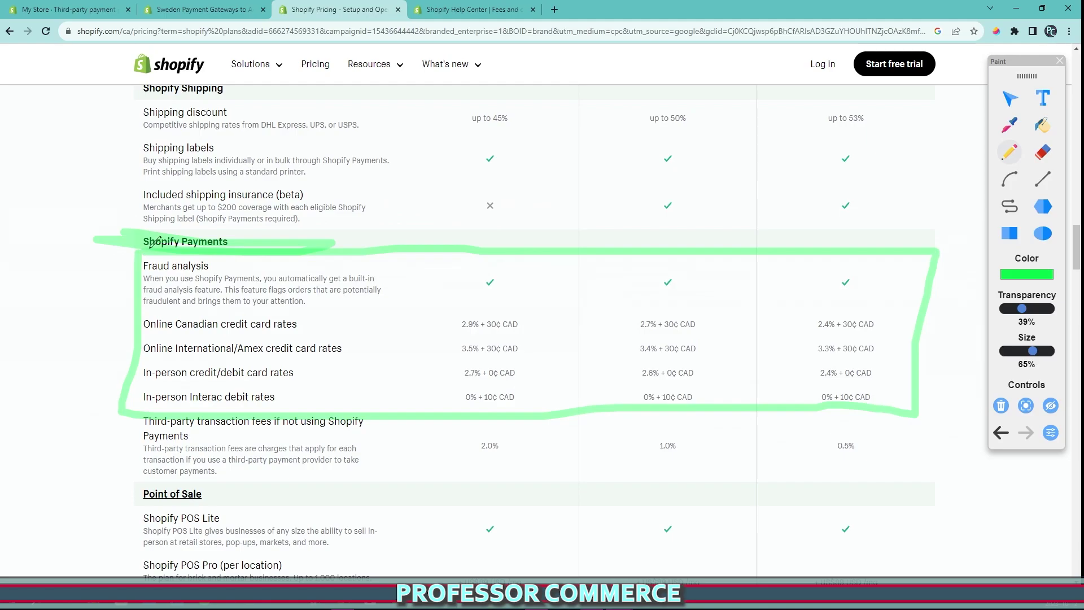
pyautogui.moveTo(121, 421)
pyautogui.mouseDown()
pyautogui.moveTo(303, 405)
pyautogui.moveTo(785, 401)
pyautogui.moveTo(946, 412)
pyautogui.moveTo(780, 495)
pyautogui.moveTo(209, 480)
pyautogui.moveTo(132, 410)
pyautogui.mouseUp()
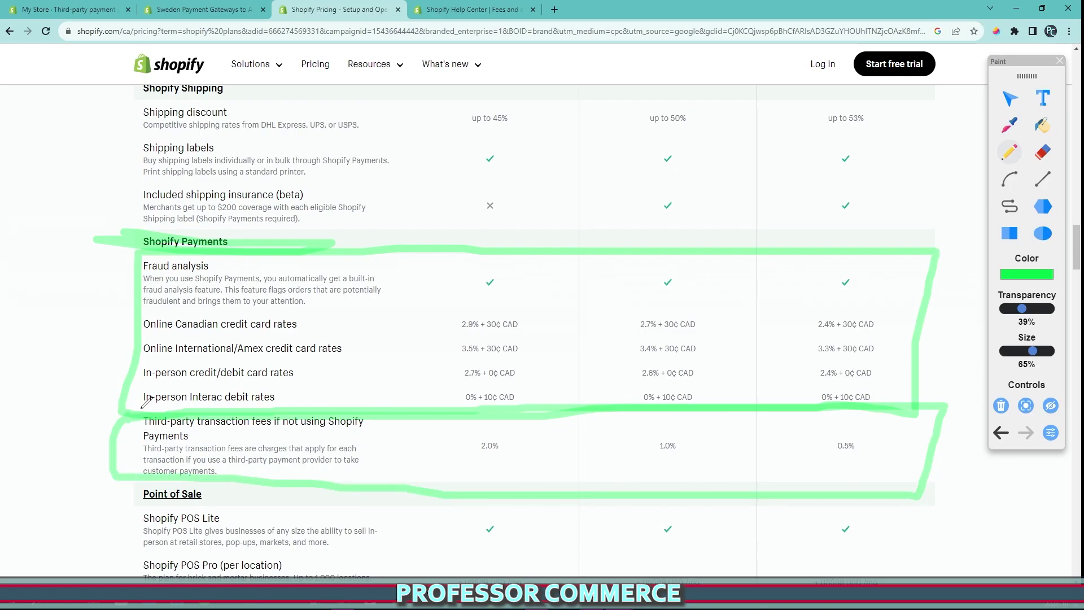
pyautogui.moveTo(899, 434)
pyautogui.mouseDown()
pyautogui.moveTo(887, 386)
pyautogui.moveTo(906, 376)
pyautogui.mouseUp()
pyautogui.moveTo(881, 411)
pyautogui.mouseDown()
pyautogui.moveTo(884, 445)
pyautogui.moveTo(913, 448)
pyautogui.mouseUp()
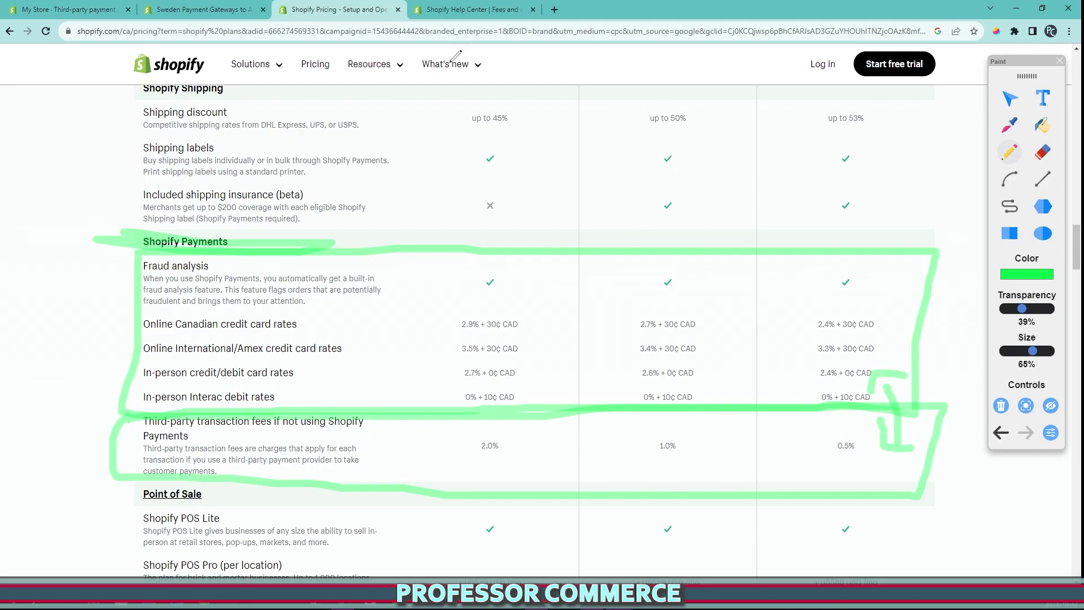
# - Look again at the Sweden payment gateways page, and clear all green markings from the pricing page
pyautogui.click(160, 8)
pyautogui.scroll(-3, 484, 356)
pyautogui.scroll(5, 448, 323)
pyautogui.click(339, 9)
pyautogui.click(1000, 406)
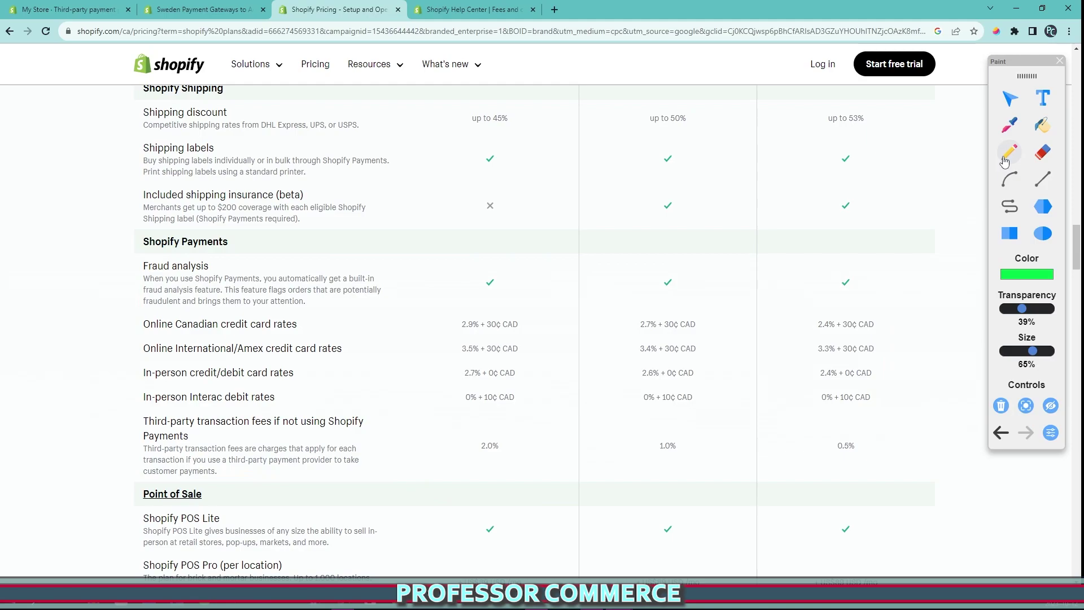
# - Open the Help Center fees page, highlight the sentence explaining the Shopify Payments fee, and draw a double-headed arrow beside it
pyautogui.click(469, 9)
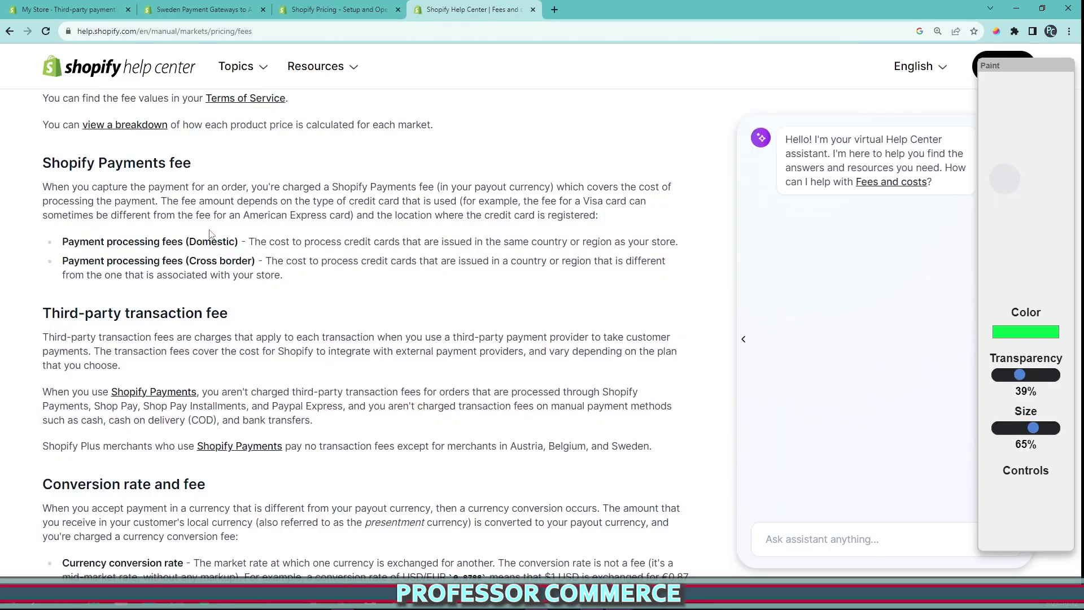
pyautogui.moveTo(192, 190)
pyautogui.mouseDown()
pyautogui.moveTo(458, 191)
pyautogui.moveTo(31, 189)
pyautogui.mouseUp()
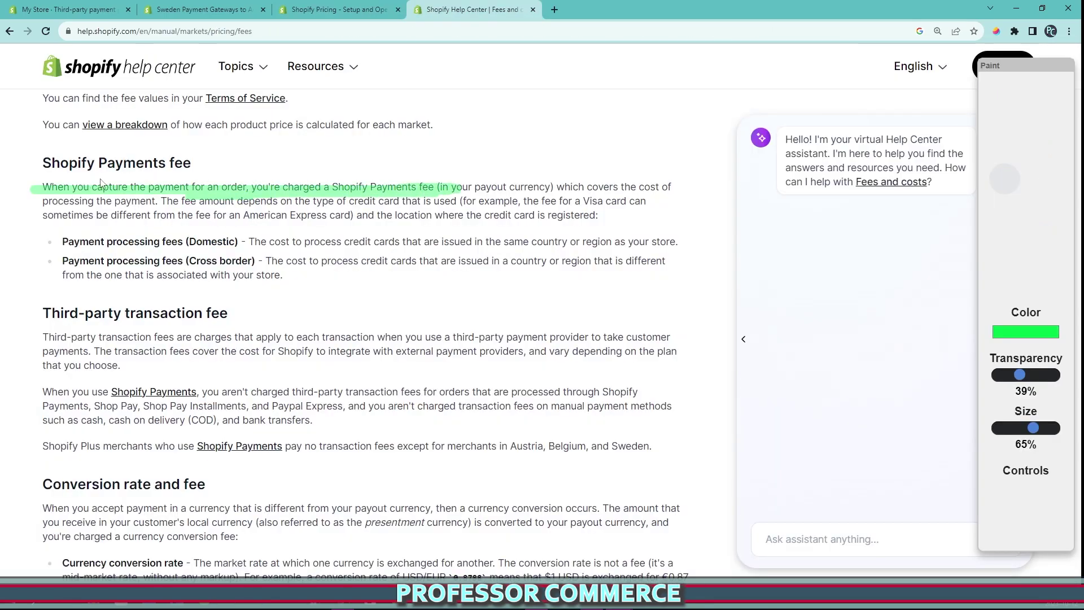
pyautogui.moveTo(304, 188); pyautogui.dragTo(664, 181)
pyautogui.moveTo(50, 192); pyautogui.dragTo(212, 195)
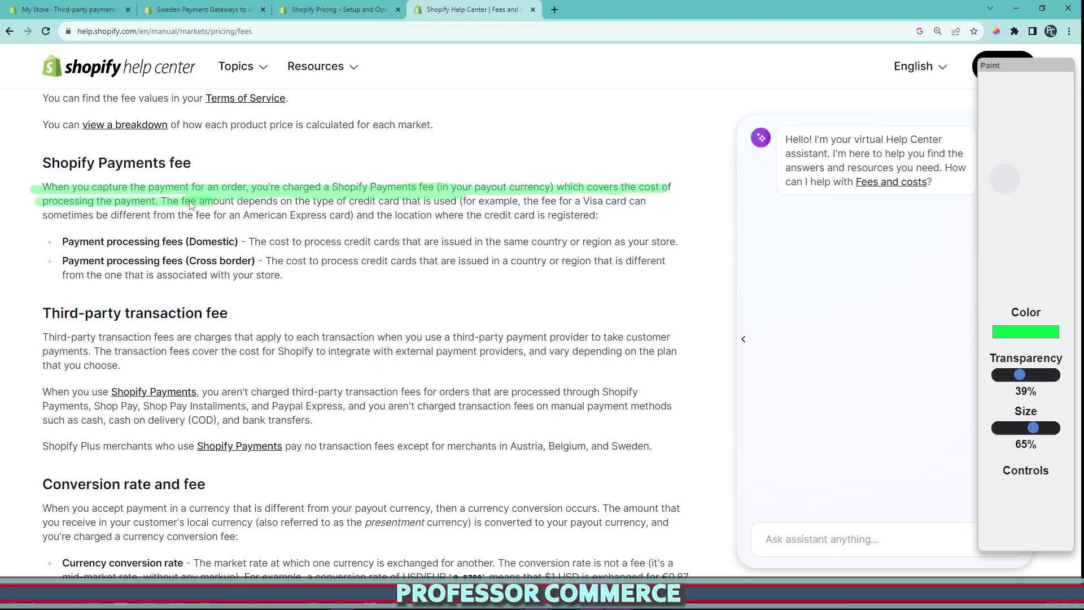
pyautogui.moveTo(666, 270)
pyautogui.mouseDown()
pyautogui.moveTo(511, 225)
pyautogui.moveTo(522, 197)
pyautogui.mouseUp()
pyautogui.moveTo(657, 235)
pyautogui.mouseDown()
pyautogui.moveTo(725, 269)
pyautogui.moveTo(612, 305)
pyautogui.mouseUp()
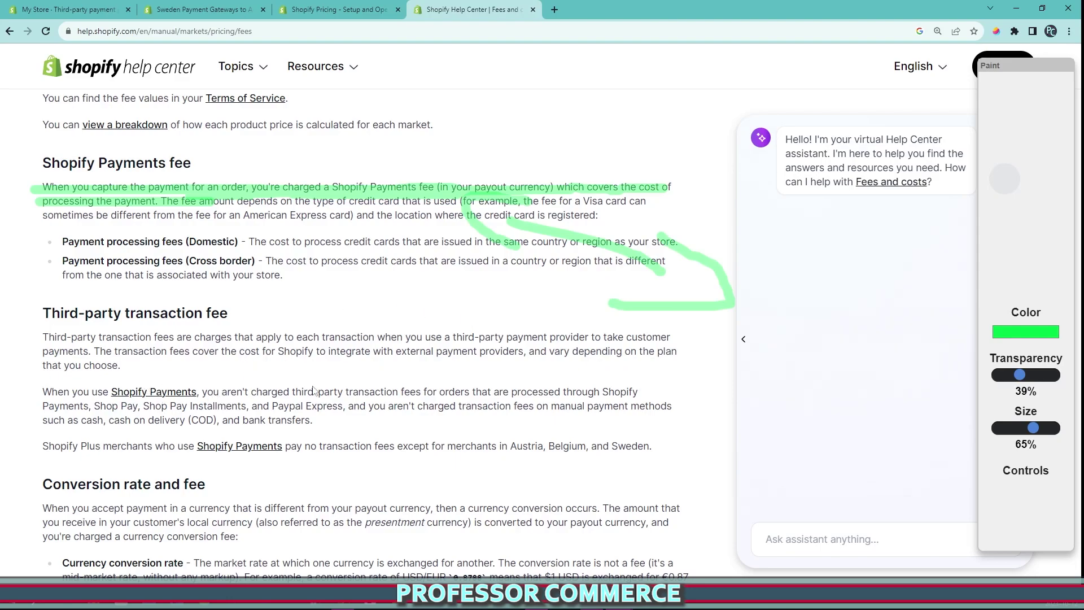
# - Highlight the text exempting Shopify Payments, Shop Pay, Shop Pay Installments and Paypal Express orders from third-party transaction fees
pyautogui.moveTo(196, 405); pyautogui.dragTo(642, 391)
pyautogui.moveTo(570, 394)
pyautogui.mouseDown()
pyautogui.moveTo(647, 392)
pyautogui.moveTo(606, 388)
pyautogui.mouseUp()
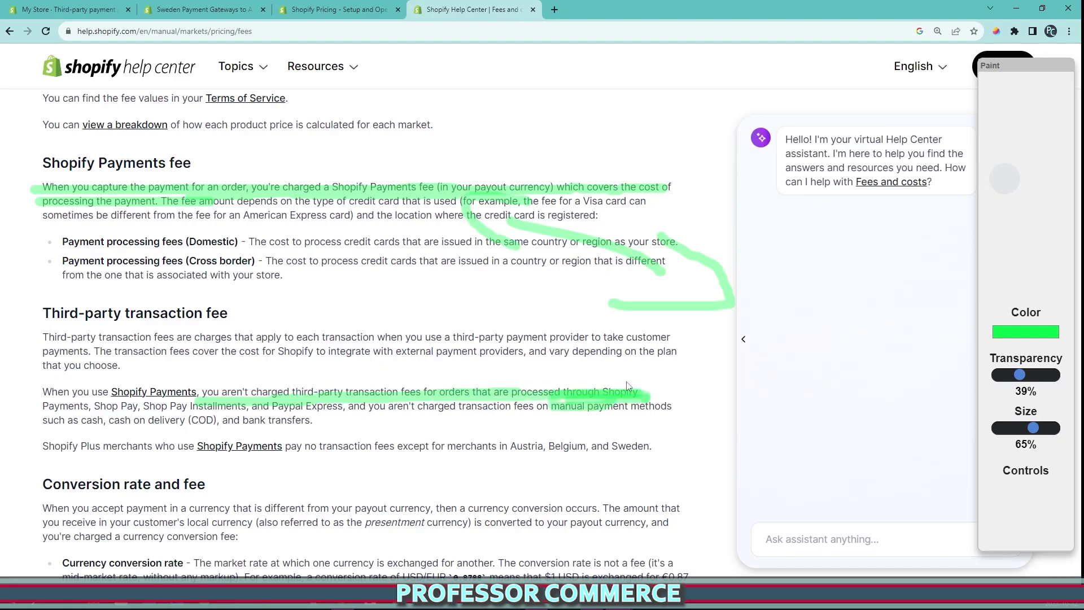
pyautogui.moveTo(38, 412); pyautogui.dragTo(433, 410)
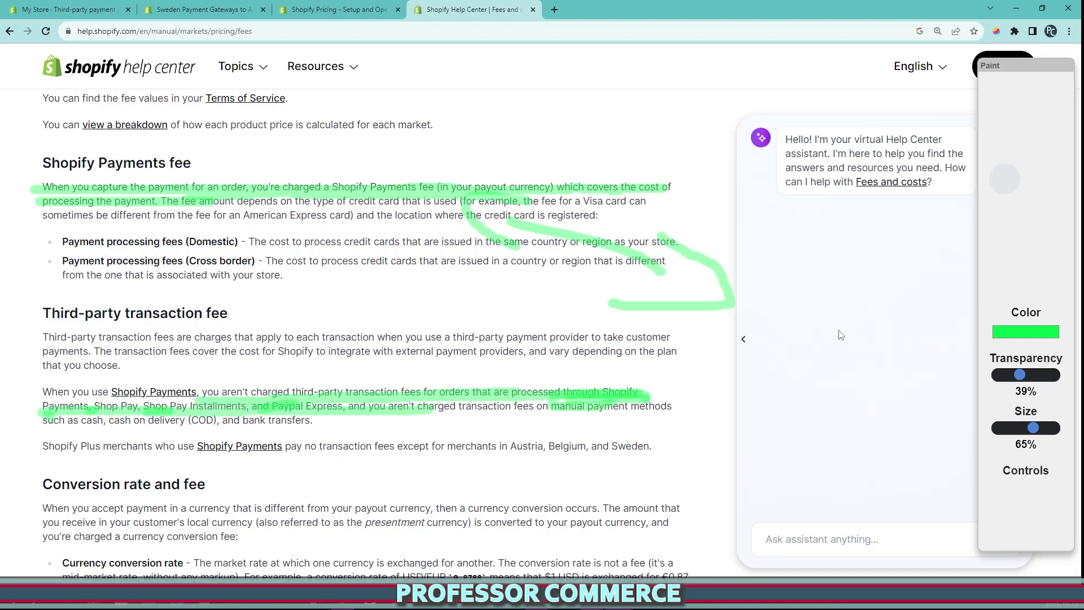
# - Frame the third-party transaction fees row on the pricing page and circle the 2.0%, 1.0% and 0.5% fees
pyautogui.click(402, 5)
pyautogui.moveTo(125, 418)
pyautogui.mouseDown()
pyautogui.moveTo(888, 417)
pyautogui.moveTo(919, 489)
pyautogui.moveTo(469, 498)
pyautogui.moveTo(108, 485)
pyautogui.moveTo(140, 407)
pyautogui.mouseUp()
pyautogui.moveTo(522, 435)
pyautogui.mouseDown()
pyautogui.moveTo(446, 433)
pyautogui.moveTo(490, 417)
pyautogui.mouseUp()
pyautogui.moveTo(703, 433)
pyautogui.mouseDown()
pyautogui.moveTo(657, 424)
pyautogui.moveTo(684, 418)
pyautogui.mouseUp()
pyautogui.moveTo(829, 432); pyautogui.dragTo(881, 433)
pyautogui.moveTo(797, 444)
pyautogui.mouseDown()
pyautogui.moveTo(884, 447)
pyautogui.moveTo(839, 432)
pyautogui.mouseUp()
# - Outline the card rates of each of the three plans and circle the Shopify Payments heading in green
pyautogui.moveTo(810, 301)
pyautogui.mouseDown()
pyautogui.moveTo(797, 402)
pyautogui.moveTo(899, 365)
pyautogui.moveTo(797, 298)
pyautogui.mouseUp()
pyautogui.moveTo(628, 307)
pyautogui.mouseDown()
pyautogui.moveTo(628, 329)
pyautogui.moveTo(732, 389)
pyautogui.moveTo(619, 290)
pyautogui.mouseUp()
pyautogui.moveTo(446, 302)
pyautogui.mouseDown()
pyautogui.moveTo(450, 364)
pyautogui.moveTo(558, 337)
pyautogui.moveTo(446, 290)
pyautogui.mouseUp()
pyautogui.moveTo(235, 233)
pyautogui.mouseDown()
pyautogui.moveTo(288, 211)
pyautogui.moveTo(169, 209)
pyautogui.mouseUp()
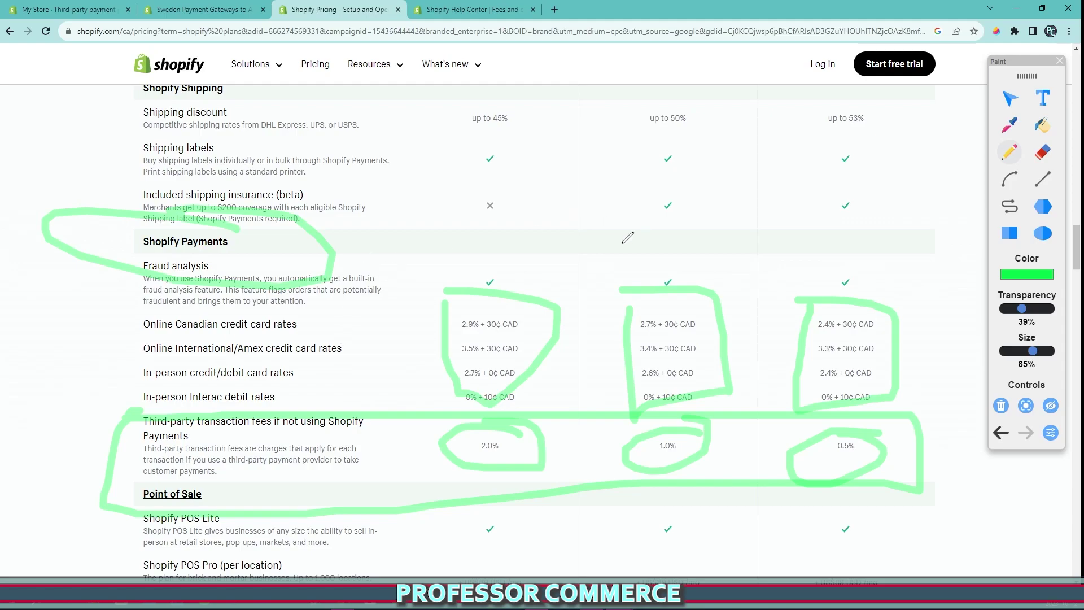
# - Handwrite 30.00 and a minus sign above the rates, and mark each plan's online Canadian credit card rate
pyautogui.moveTo(436, 183)
pyautogui.mouseDown()
pyautogui.moveTo(563, 203)
pyautogui.moveTo(581, 224)
pyautogui.moveTo(620, 215)
pyautogui.moveTo(622, 253)
pyautogui.mouseUp()
pyautogui.moveTo(659, 232); pyautogui.dragTo(696, 232)
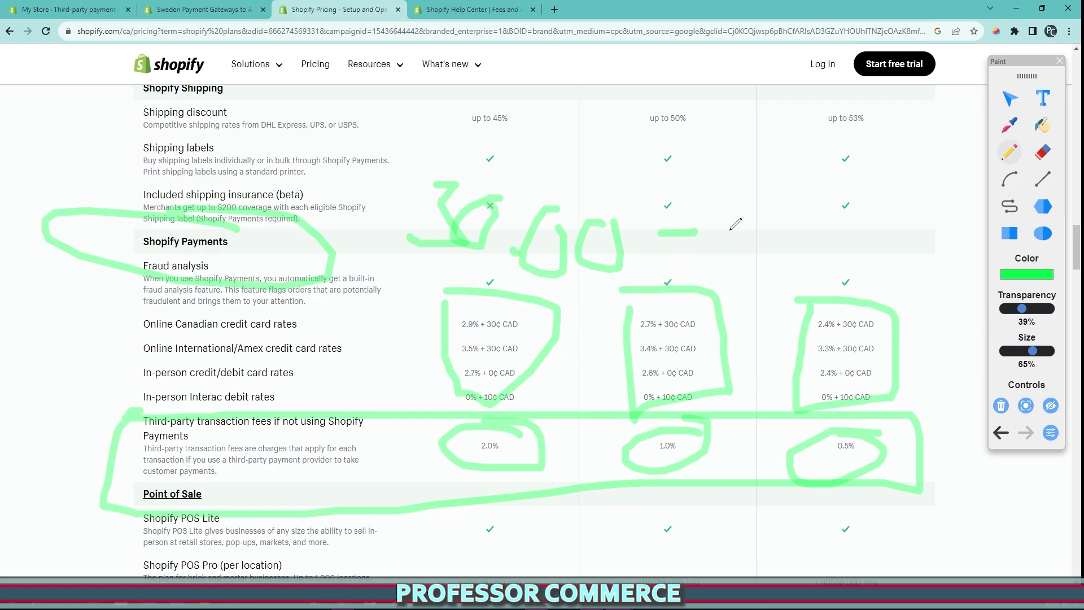
pyautogui.moveTo(372, 308); pyautogui.dragTo(450, 308)
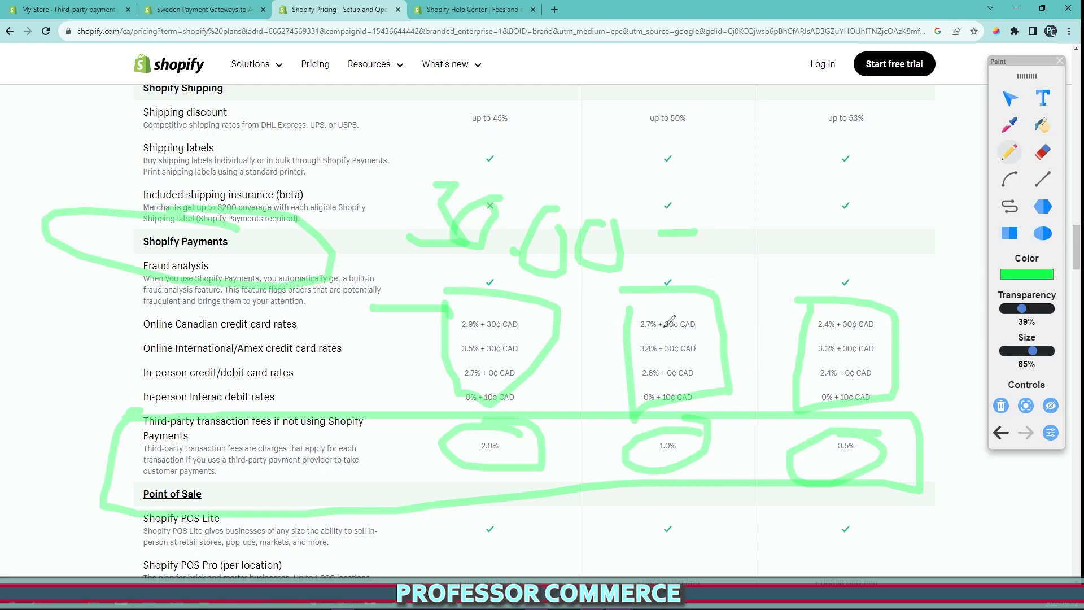
pyautogui.moveTo(684, 314); pyautogui.dragTo(644, 297)
pyautogui.moveTo(870, 314)
pyautogui.mouseDown()
pyautogui.moveTo(898, 328)
pyautogui.moveTo(801, 296)
pyautogui.mouseUp()
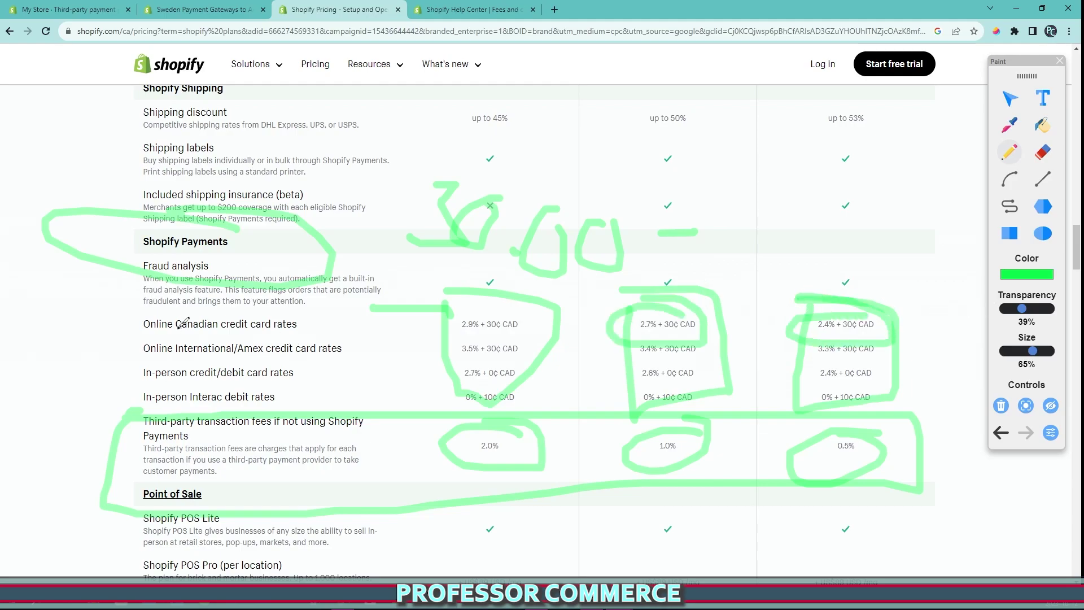
# - Outline the online Canadian, online International/Amex, in-person credit/debit and in-person Interac debit rate labels in green
pyautogui.moveTo(127, 312); pyautogui.dragTo(332, 310)
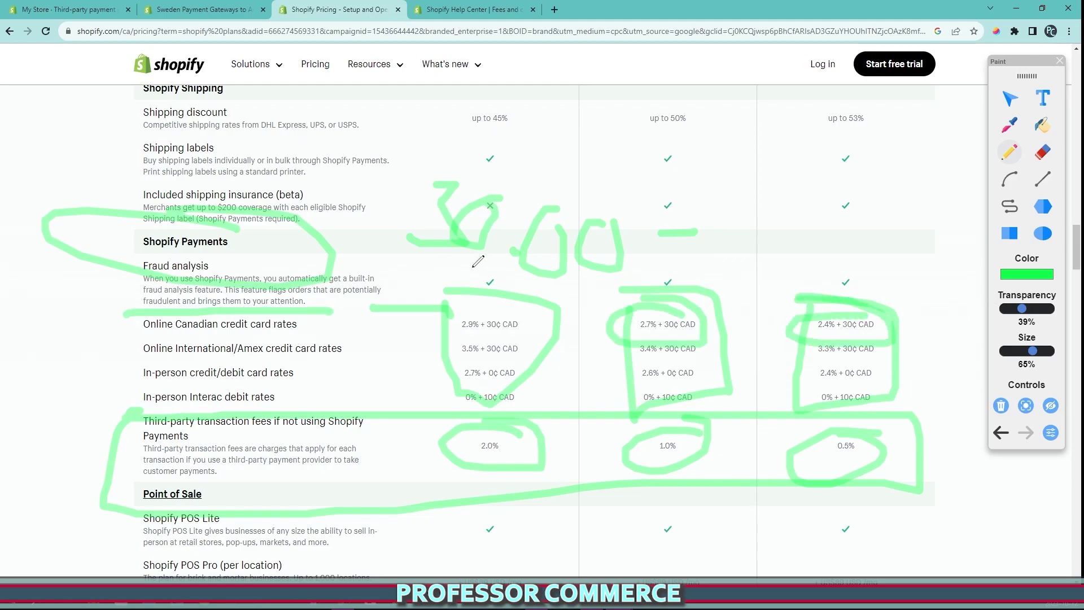
pyautogui.moveTo(128, 310)
pyautogui.mouseDown()
pyautogui.moveTo(135, 336)
pyautogui.moveTo(266, 339)
pyautogui.moveTo(311, 314)
pyautogui.mouseUp()
pyautogui.moveTo(131, 334)
pyautogui.mouseDown()
pyautogui.moveTo(131, 359)
pyautogui.moveTo(302, 363)
pyautogui.moveTo(366, 348)
pyautogui.moveTo(284, 334)
pyautogui.mouseUp()
pyautogui.moveTo(216, 342); pyautogui.dragTo(221, 349)
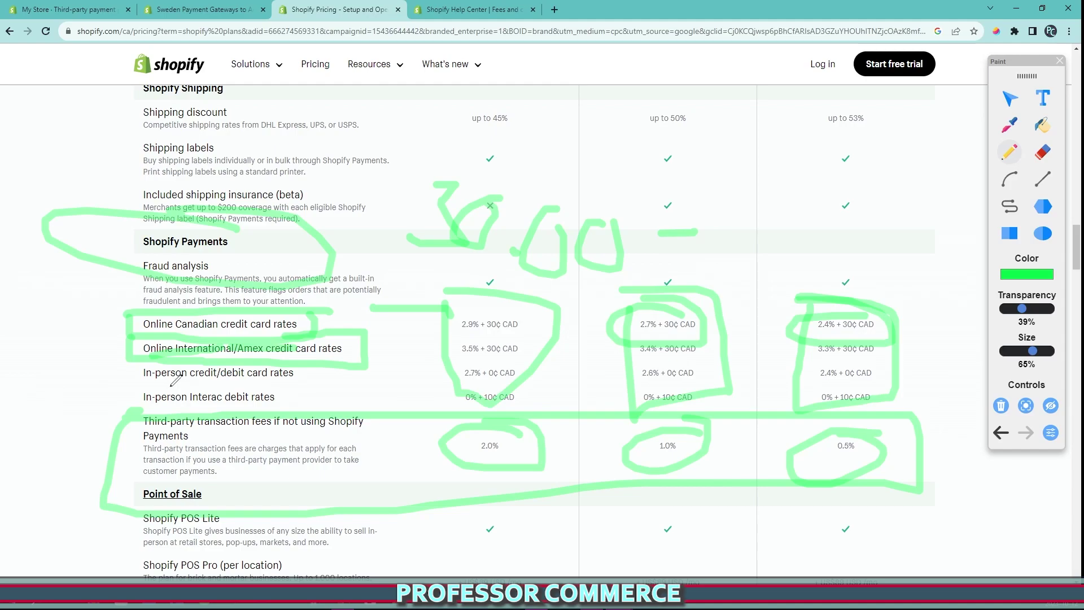
pyautogui.moveTo(134, 360)
pyautogui.mouseDown()
pyautogui.moveTo(144, 386)
pyautogui.moveTo(289, 390)
pyautogui.moveTo(308, 357)
pyautogui.mouseUp()
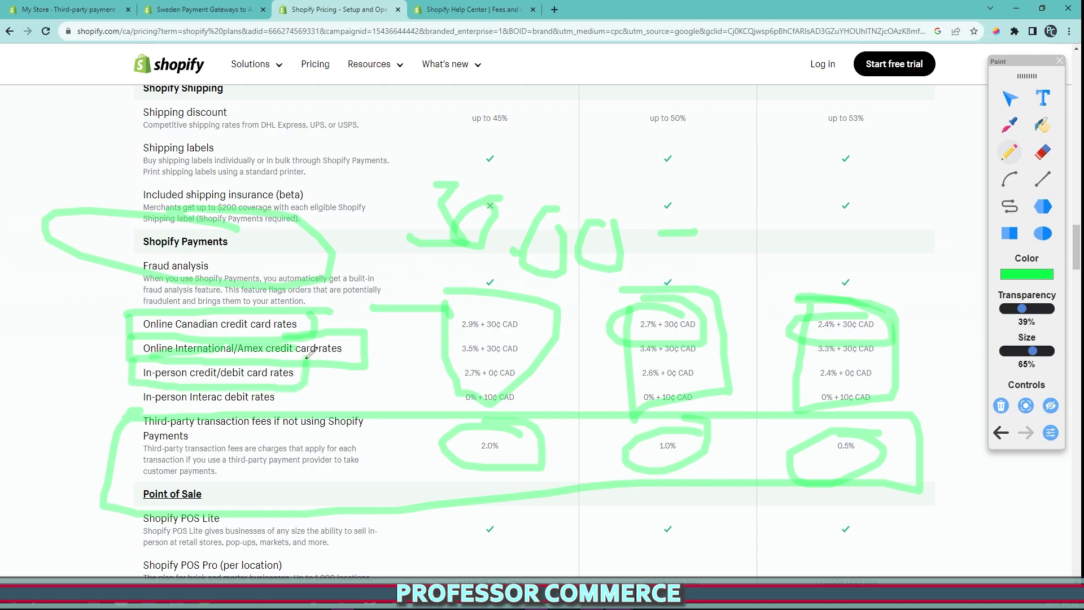
pyautogui.moveTo(137, 385)
pyautogui.mouseDown()
pyautogui.moveTo(260, 386)
pyautogui.moveTo(290, 398)
pyautogui.moveTo(158, 408)
pyautogui.moveTo(135, 382)
pyautogui.mouseUp()
# - Draw lines from the rate labels to the first plan's rates, and loop around the card-rates block and the handwritten 30.00
pyautogui.moveTo(320, 398); pyautogui.dragTo(457, 400)
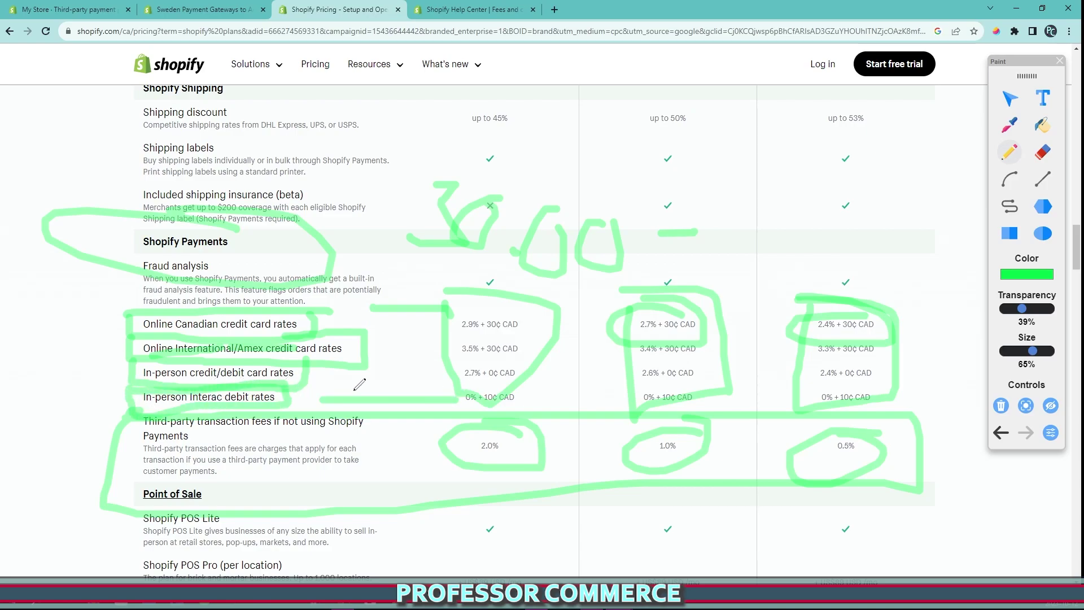
pyautogui.moveTo(345, 381); pyautogui.dragTo(466, 366)
pyautogui.moveTo(373, 362); pyautogui.dragTo(477, 349)
pyautogui.moveTo(395, 330)
pyautogui.mouseDown()
pyautogui.moveTo(913, 245)
pyautogui.moveTo(857, 403)
pyautogui.moveTo(308, 402)
pyautogui.moveTo(110, 300)
pyautogui.moveTo(142, 240)
pyautogui.mouseUp()
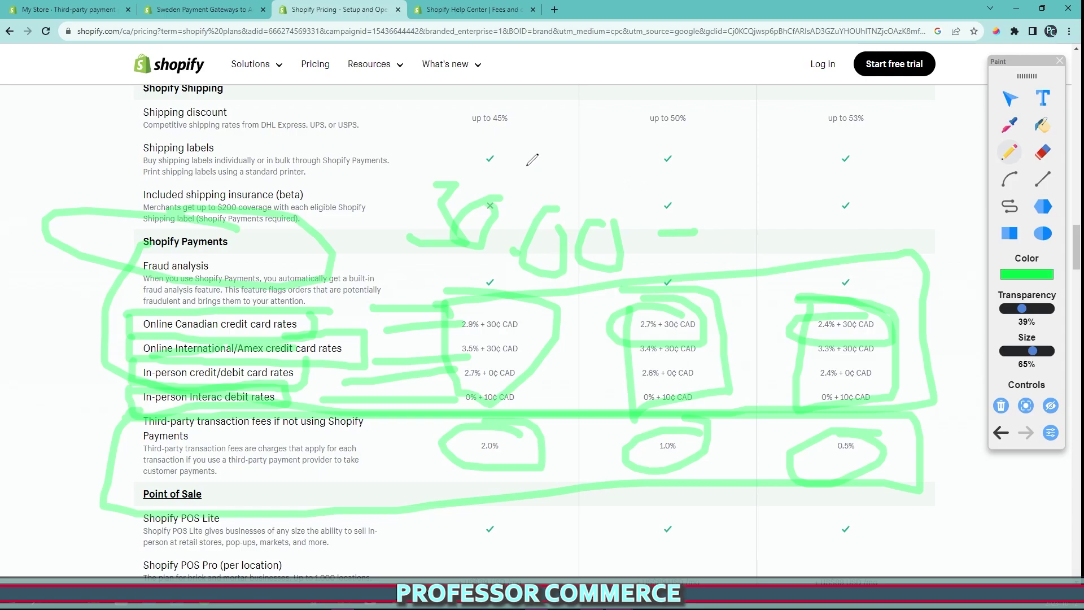
pyautogui.moveTo(574, 168); pyautogui.dragTo(549, 170)
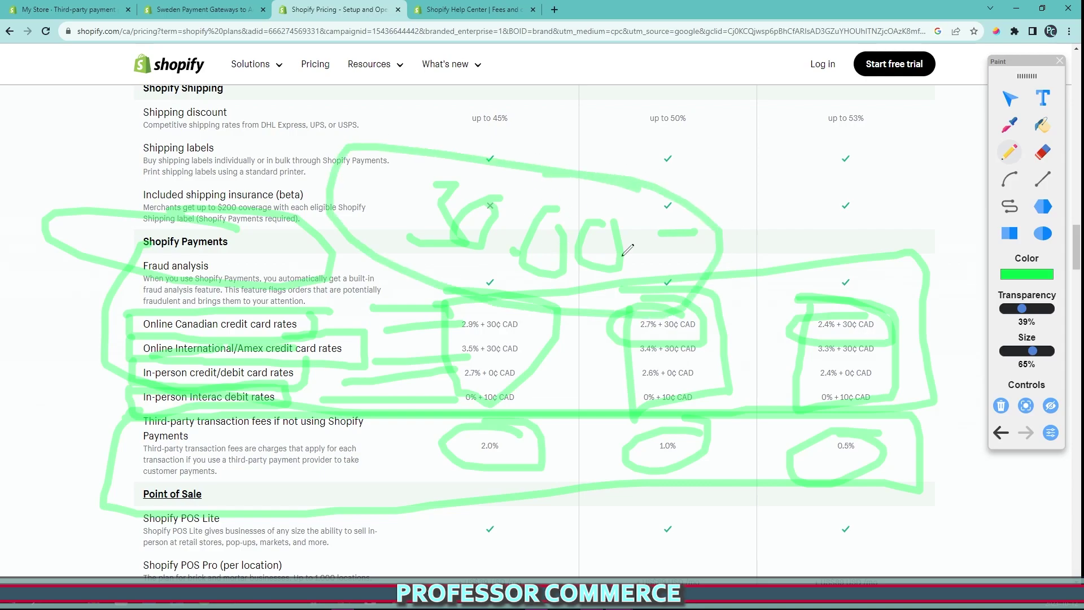
# - Draw marks pointing at the 2.0%, 1.0% and 0.5% third-party fees and circle the Shopify Payments heading
pyautogui.scroll(-3, 289, 278)
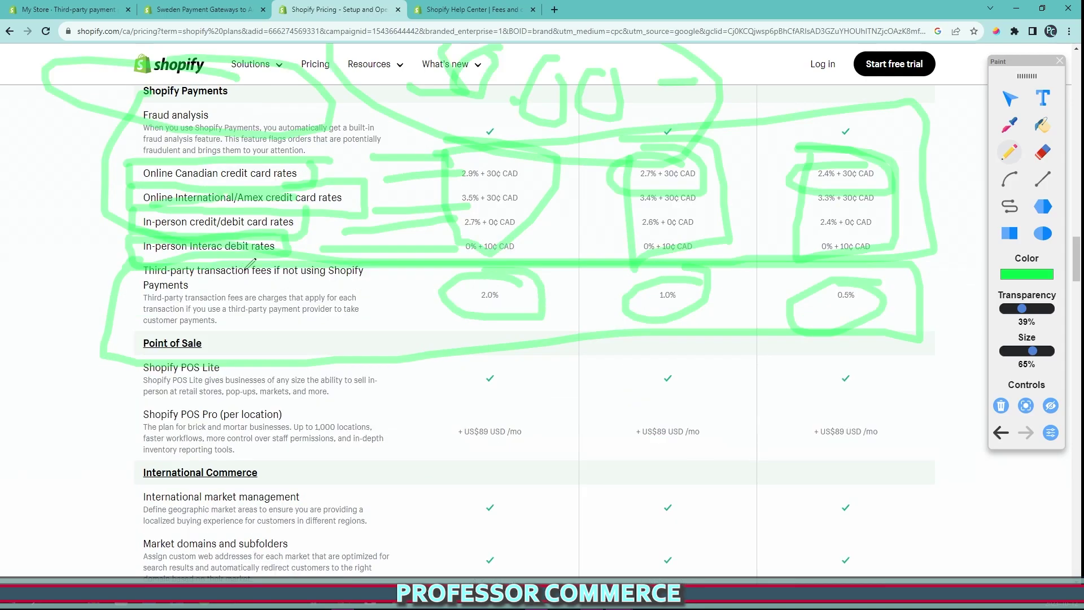
pyautogui.moveTo(385, 346)
pyautogui.mouseDown()
pyautogui.moveTo(497, 282)
pyautogui.moveTo(467, 322)
pyautogui.mouseUp()
pyautogui.moveTo(556, 347)
pyautogui.mouseDown()
pyautogui.moveTo(668, 307)
pyautogui.moveTo(676, 339)
pyautogui.mouseUp()
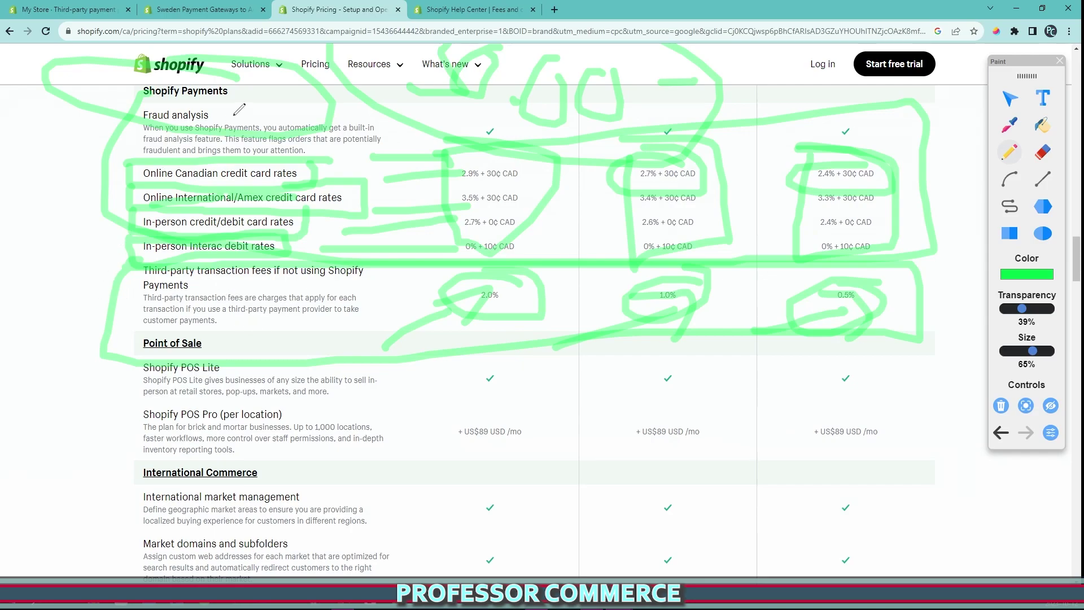
pyautogui.moveTo(234, 115); pyautogui.dragTo(130, 156)
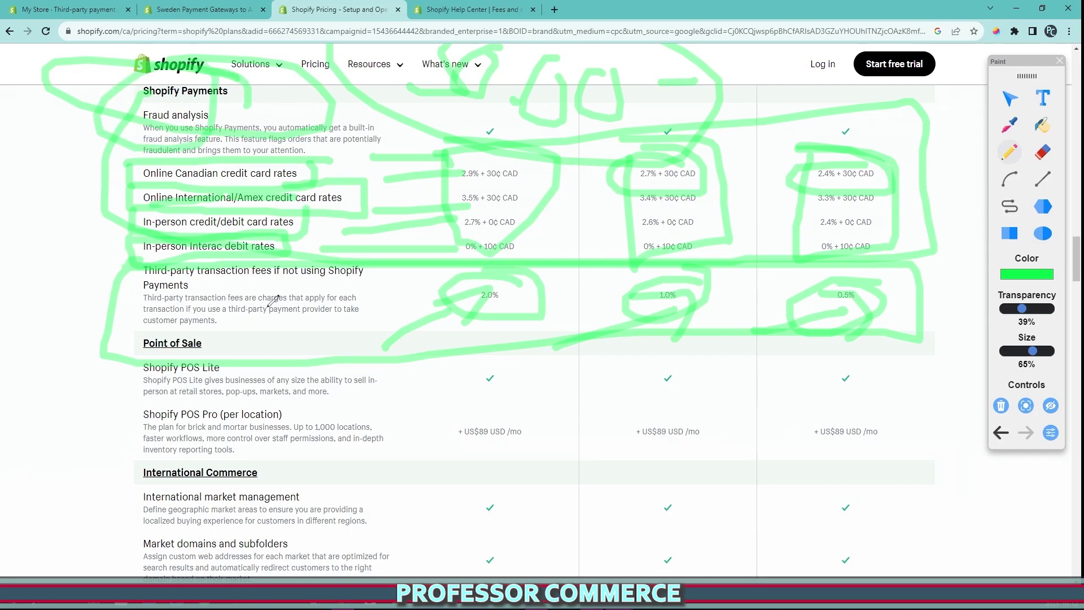
# - Highlight the description of the third-party transaction fees row on the pricing page
pyautogui.scroll(3, 294, 273)
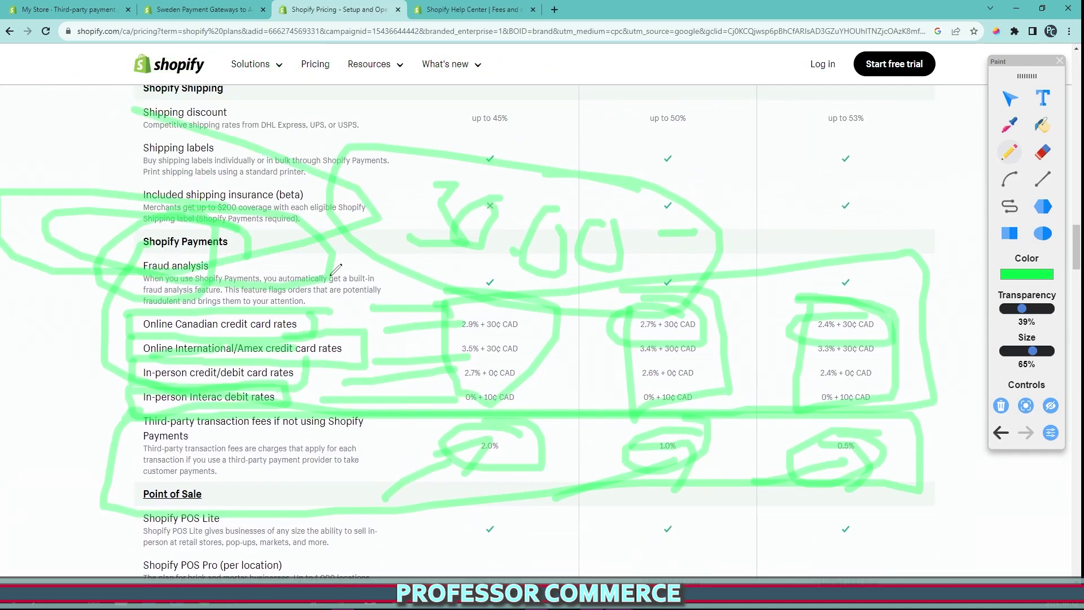
pyautogui.scroll(-3, 418, 326)
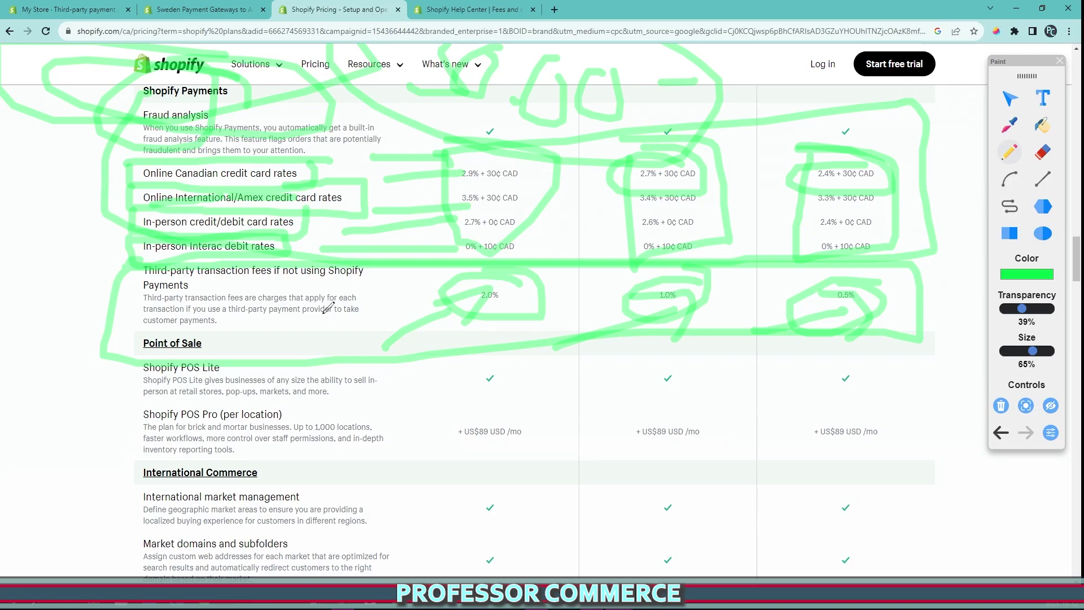
pyautogui.moveTo(158, 285)
pyautogui.mouseDown()
pyautogui.moveTo(683, 294)
pyautogui.moveTo(279, 310)
pyautogui.moveTo(916, 316)
pyautogui.moveTo(339, 320)
pyautogui.mouseUp()
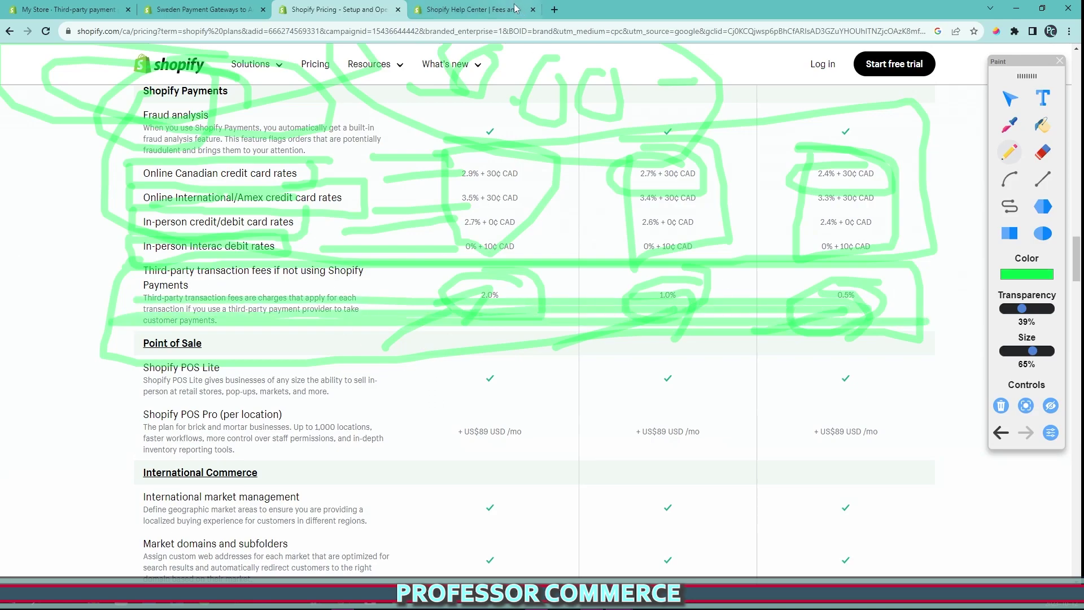
# - Highlight the Help Center paragraph explaining the third-party transaction fee
pyautogui.click(473, 10)
pyautogui.moveTo(136, 341); pyautogui.dragTo(652, 333)
pyautogui.moveTo(51, 358)
pyautogui.mouseDown()
pyautogui.moveTo(321, 342)
pyautogui.moveTo(481, 349)
pyautogui.moveTo(443, 361)
pyautogui.moveTo(728, 358)
pyautogui.mouseUp()
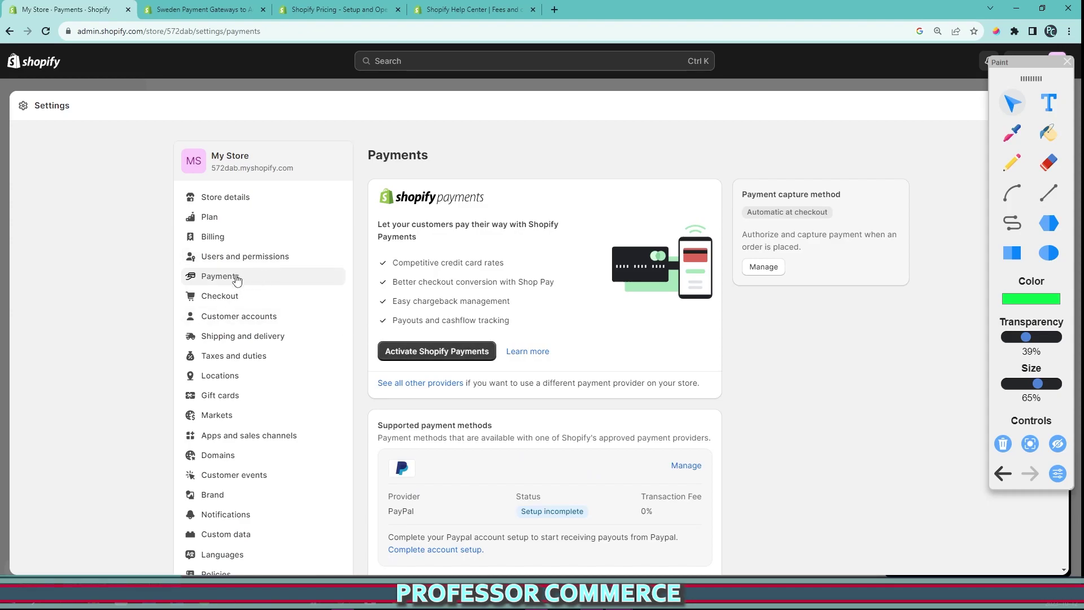
# - Circle Payments in the store settings, and frame and cross out the Shopify Payments card with an arrow to a sketched box
pyautogui.moveTo(148, 278)
pyautogui.mouseDown()
pyautogui.moveTo(348, 293)
pyautogui.moveTo(228, 268)
pyautogui.mouseUp()
pyautogui.moveTo(359, 182)
pyautogui.mouseDown()
pyautogui.moveTo(739, 204)
pyautogui.moveTo(733, 375)
pyautogui.moveTo(373, 373)
pyautogui.moveTo(376, 176)
pyautogui.mouseUp()
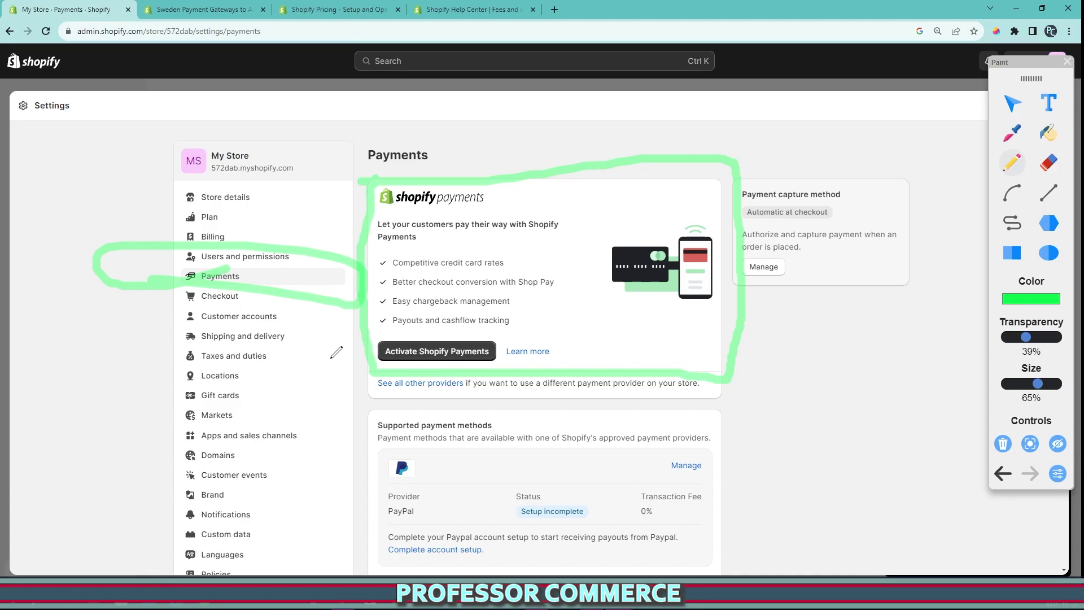
pyautogui.moveTo(727, 337)
pyautogui.mouseDown()
pyautogui.moveTo(822, 367)
pyautogui.moveTo(804, 384)
pyautogui.mouseUp()
pyautogui.moveTo(872, 353)
pyautogui.mouseDown()
pyautogui.moveTo(967, 356)
pyautogui.moveTo(881, 379)
pyautogui.moveTo(898, 330)
pyautogui.mouseUp()
pyautogui.moveTo(375, 178); pyautogui.dragTo(668, 339)
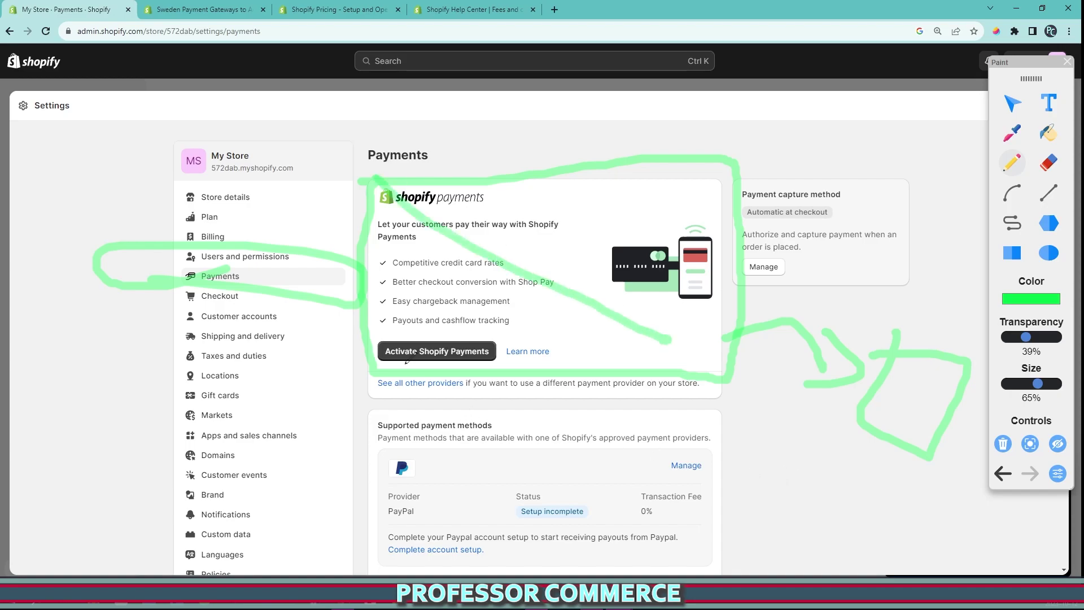
pyautogui.moveTo(418, 356); pyautogui.dragTo(768, 160)
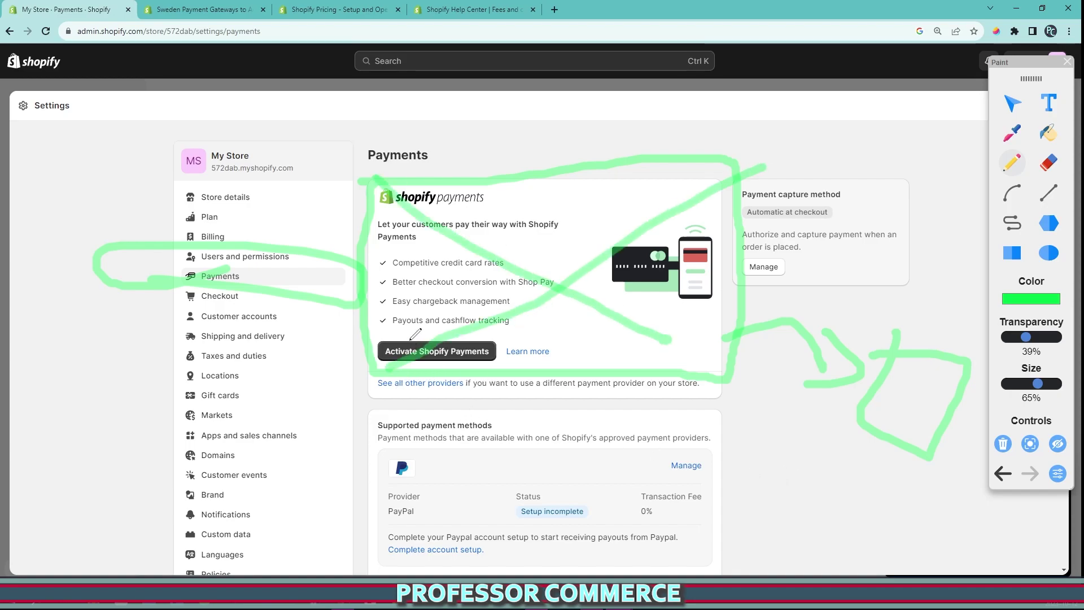
# - Open the store's list of other payment providers, clear the drawings over it and look through the providers
pyautogui.click(1013, 104)
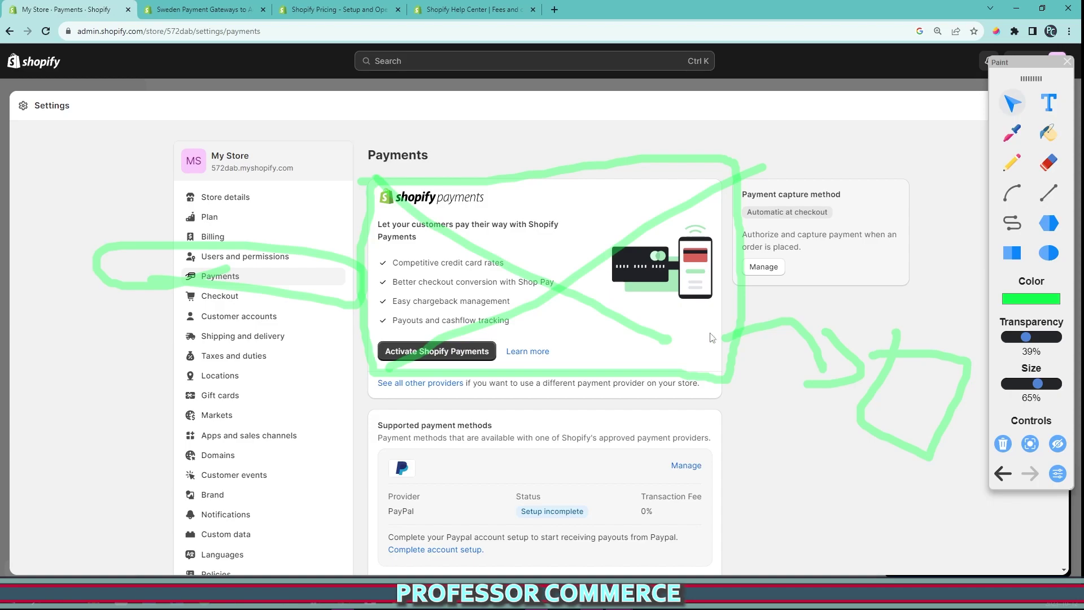
pyautogui.click(449, 384)
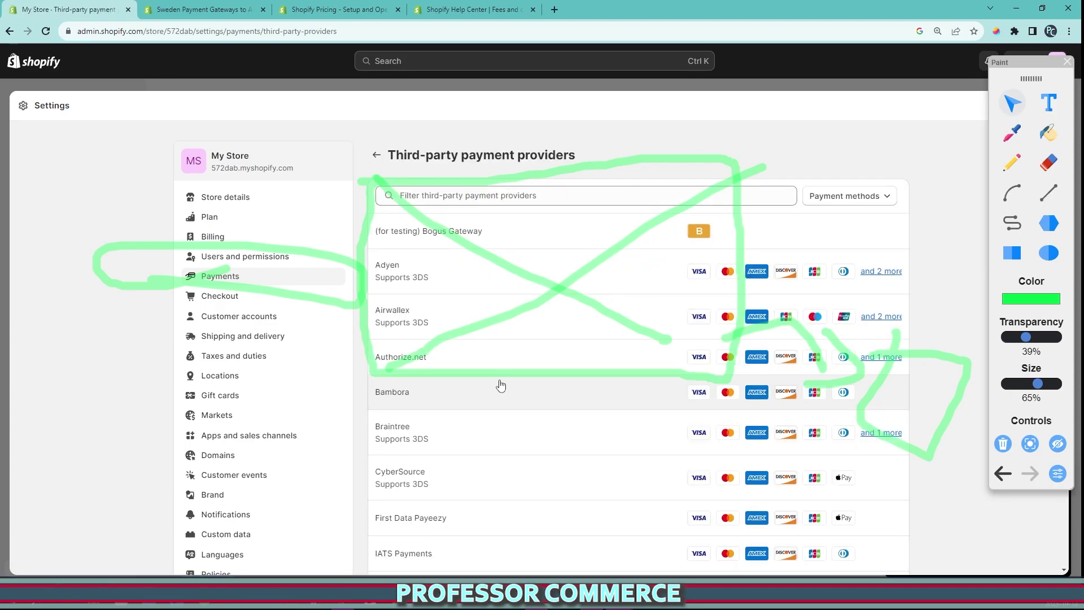
pyautogui.click(1001, 446)
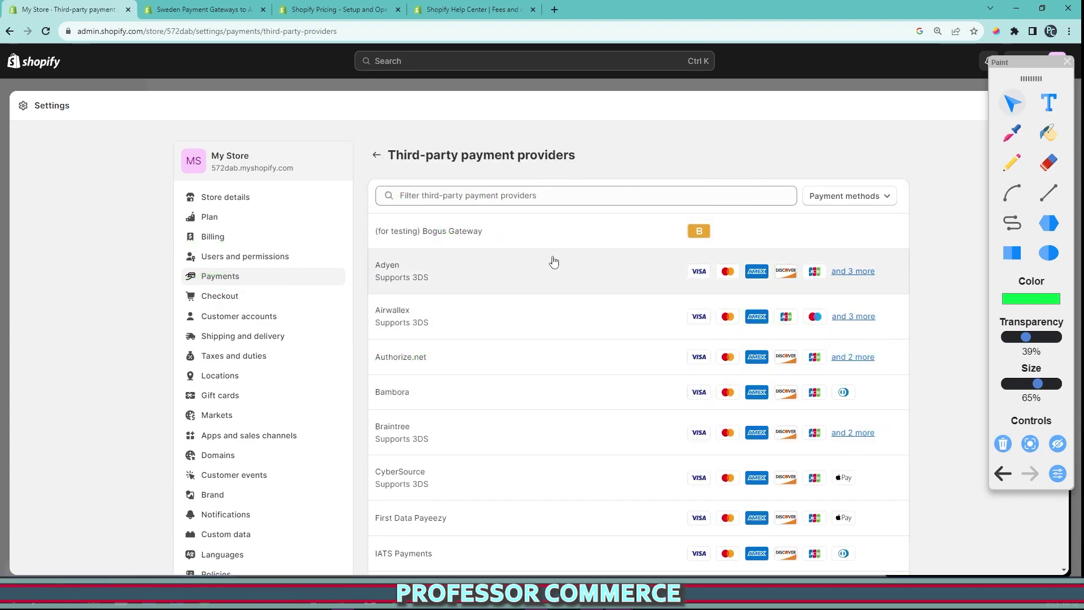
pyautogui.hotkey('ctrl', 'Tab')
pyautogui.scroll(15, 525, 226)
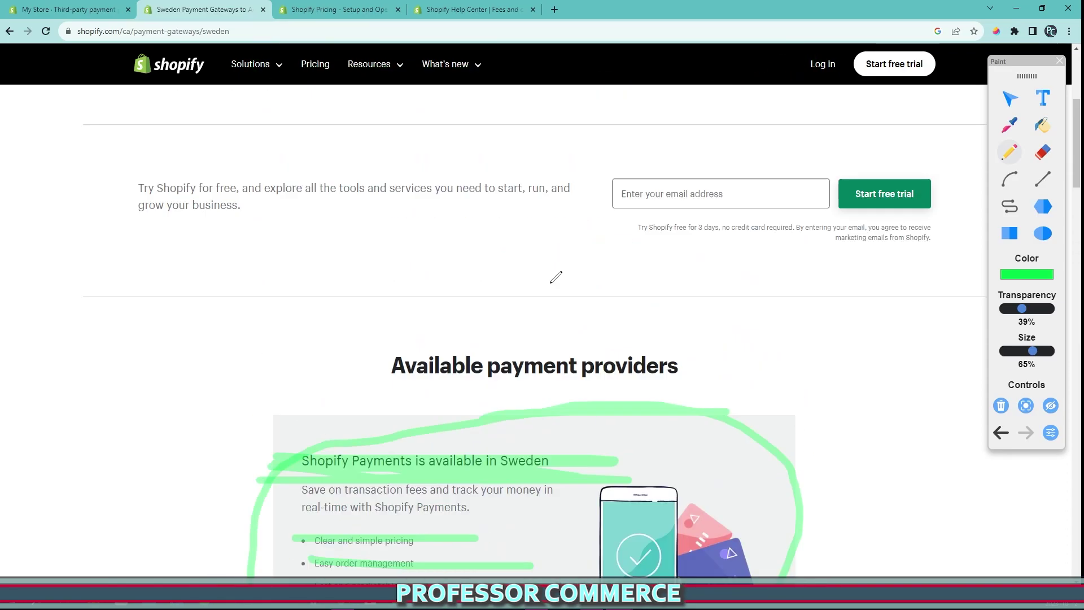
pyautogui.hotkey('ctrl', 'shift', 'Tab')
pyautogui.scroll(-8, 496, 266)
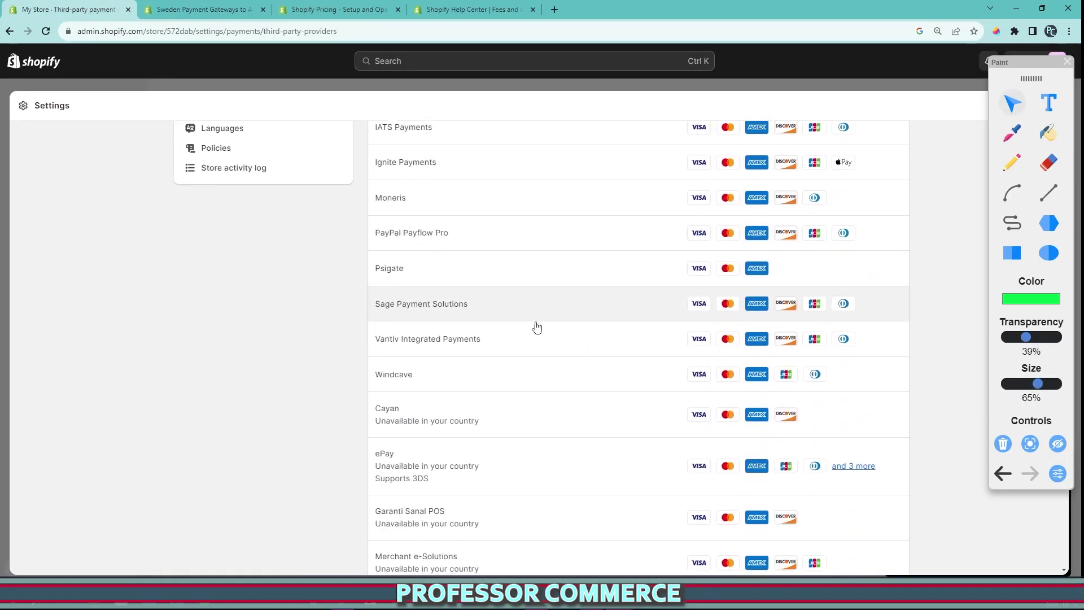
# - Clear the pricing page drawings, then frame the third-party transaction fees row and mark the 2.0%, 1.0% and 0.5% fees
pyautogui.click(333, 11)
pyautogui.click(1000, 407)
pyautogui.moveTo(125, 259)
pyautogui.mouseDown()
pyautogui.moveTo(911, 261)
pyautogui.moveTo(929, 338)
pyautogui.moveTo(510, 342)
pyautogui.moveTo(141, 263)
pyautogui.moveTo(273, 272)
pyautogui.mouseUp()
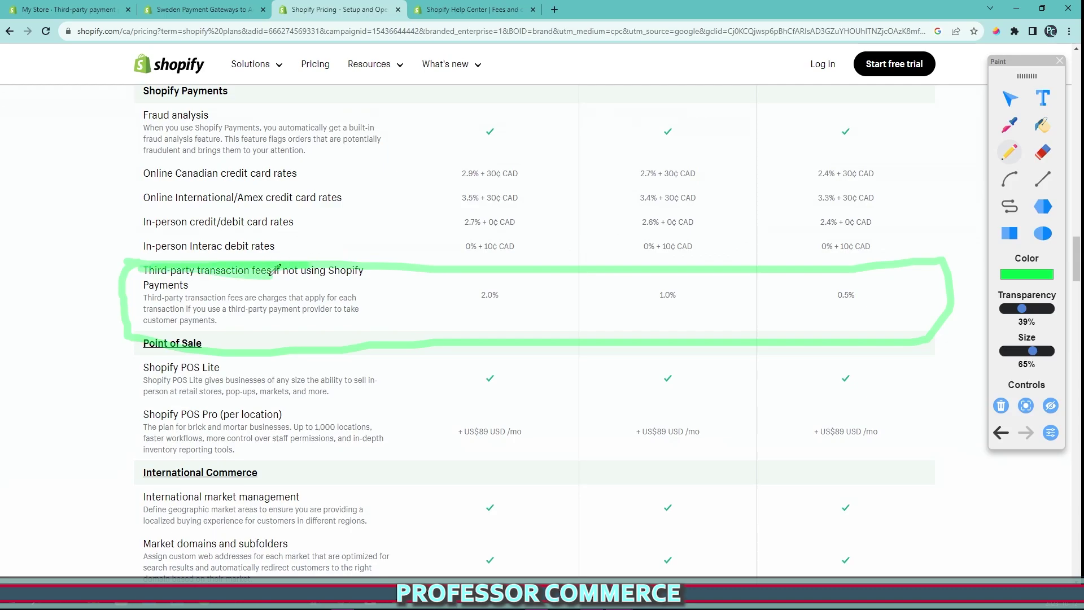
pyautogui.moveTo(411, 329); pyautogui.dragTo(463, 300)
pyautogui.moveTo(595, 338); pyautogui.dragTo(678, 304)
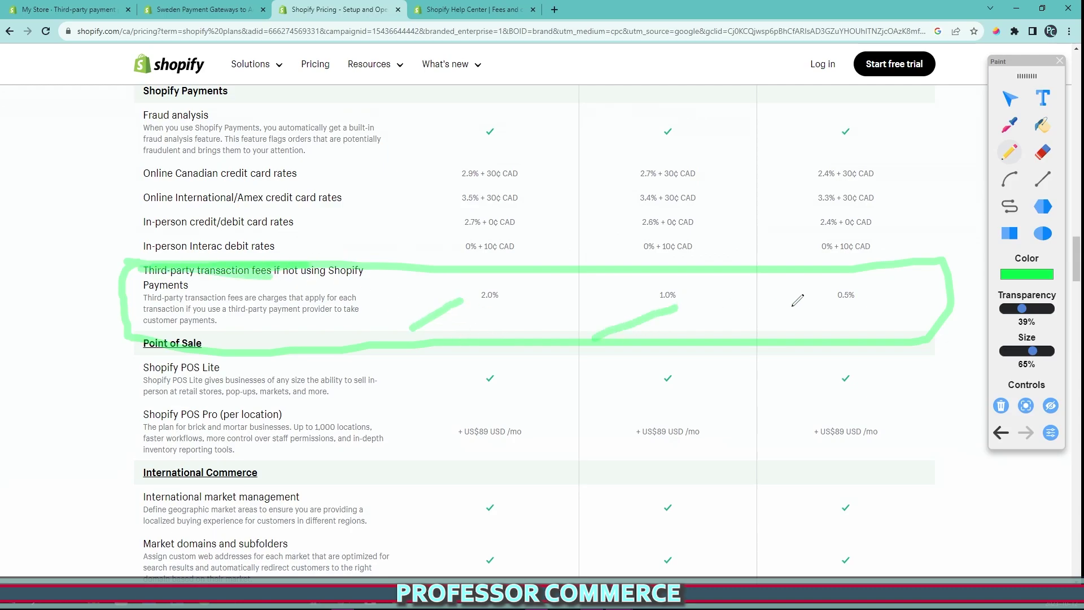
pyautogui.moveTo(803, 305); pyautogui.dragTo(915, 289)
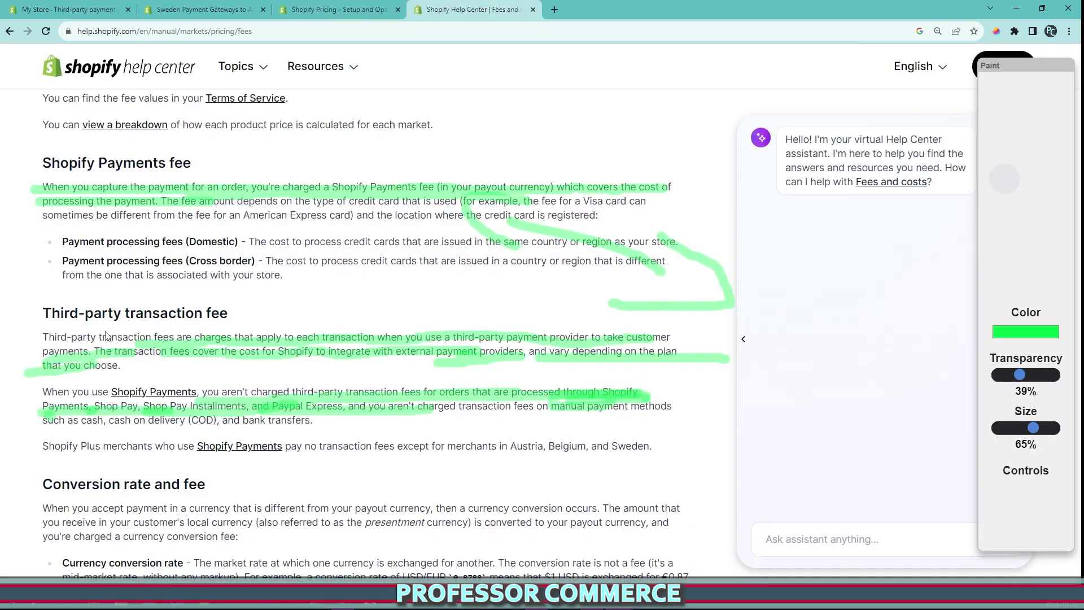
# - Underline the third-party transaction fee definition in the Help Center and return to the store's third-party provider list
pyautogui.moveTo(106, 335)
pyautogui.mouseDown()
pyautogui.moveTo(444, 341)
pyautogui.moveTo(409, 361)
pyautogui.moveTo(562, 361)
pyautogui.mouseUp()
pyautogui.click(73, 9)
pyautogui.scroll(8, 486, 355)
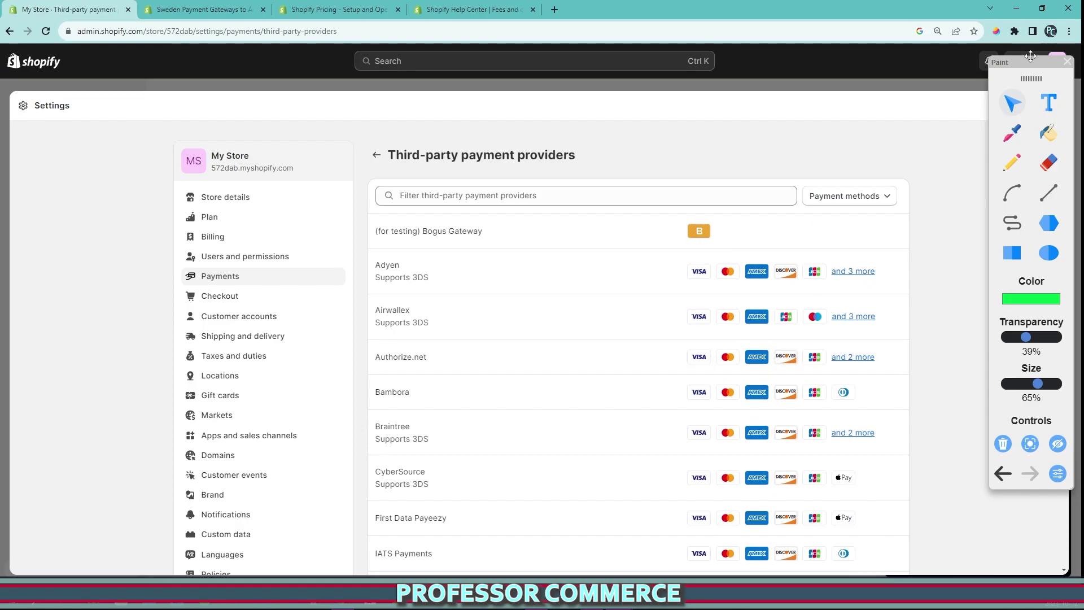
# - Move the Paint toolbar off the store account menu and draw a large green loop around the settings menu
pyautogui.moveTo(1029, 60); pyautogui.dragTo(999, 136)
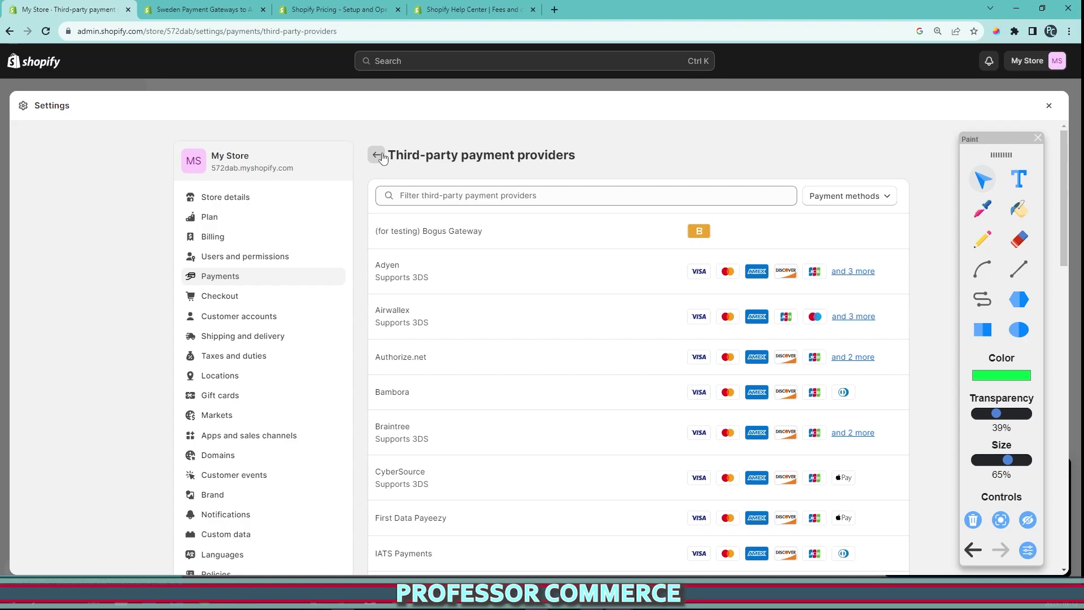
pyautogui.click(982, 239)
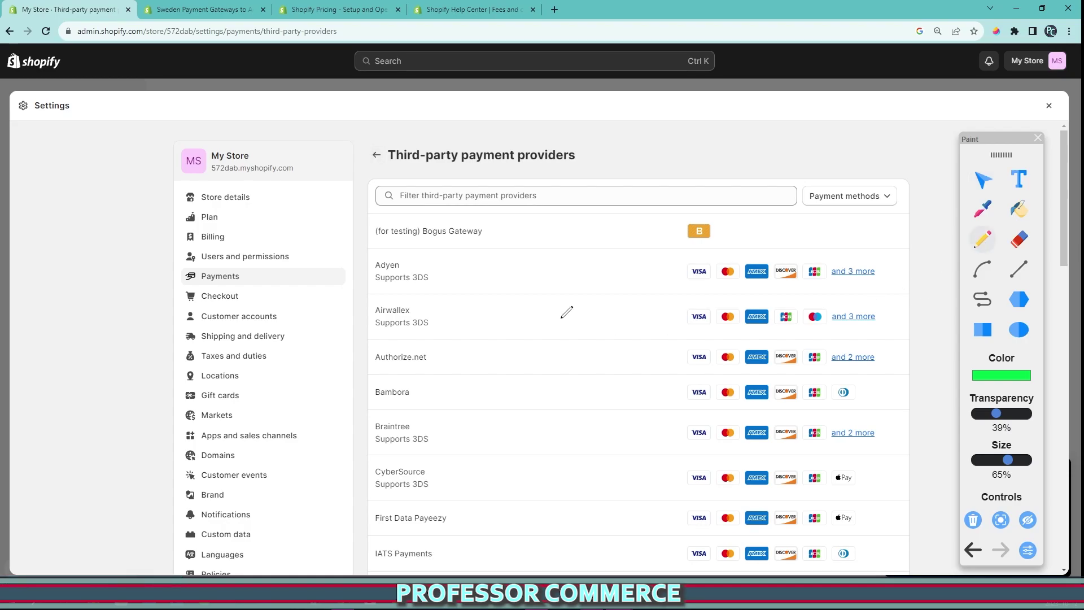
pyautogui.moveTo(524, 179); pyautogui.dragTo(253, 127)
pyautogui.moveTo(151, 142); pyautogui.dragTo(227, 145)
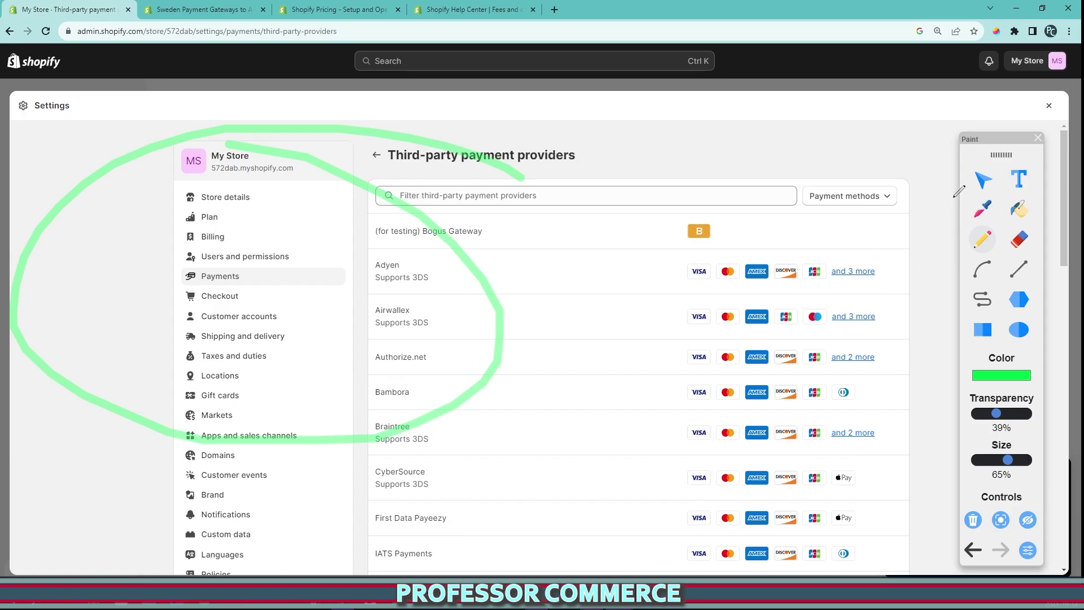
pyautogui.click(984, 182)
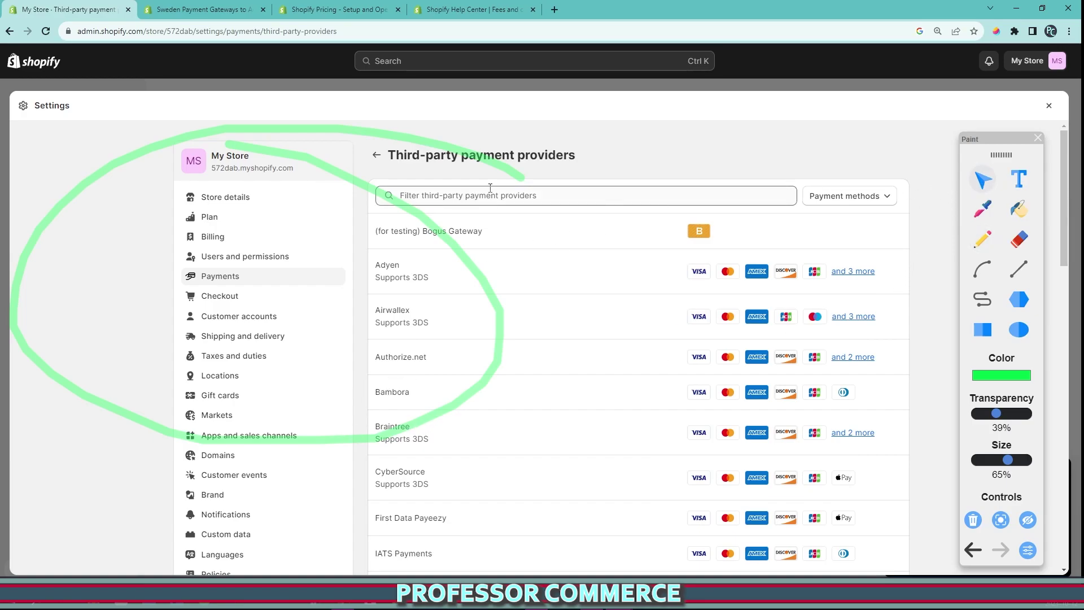
# - Return to the store's Payments settings and review the supported and manual payment methods
pyautogui.click(377, 155)
pyautogui.scroll(-3, 358, 317)
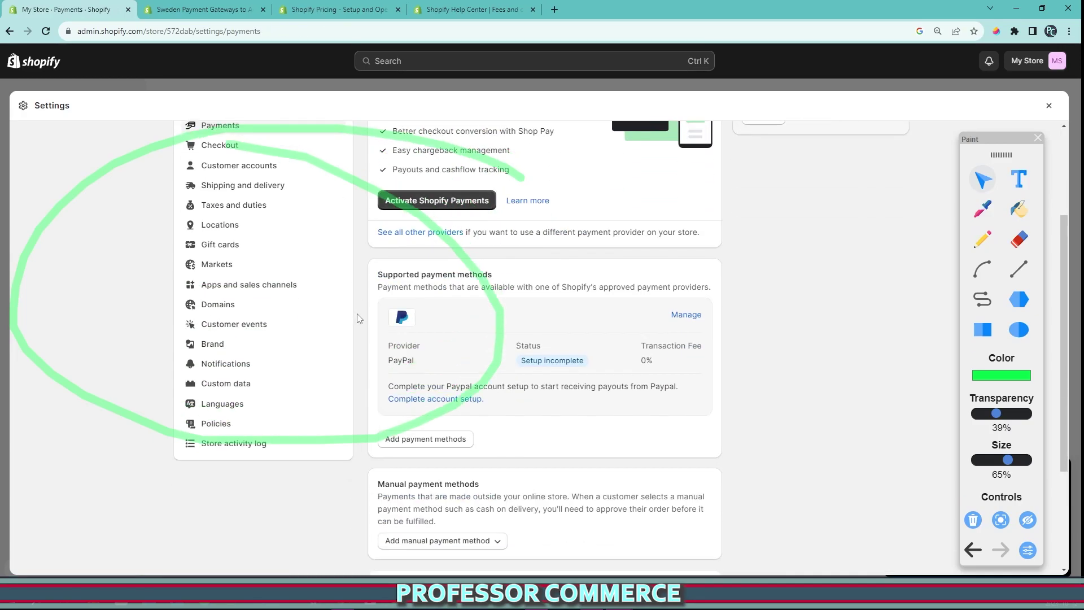
pyautogui.scroll(-3, 358, 318)
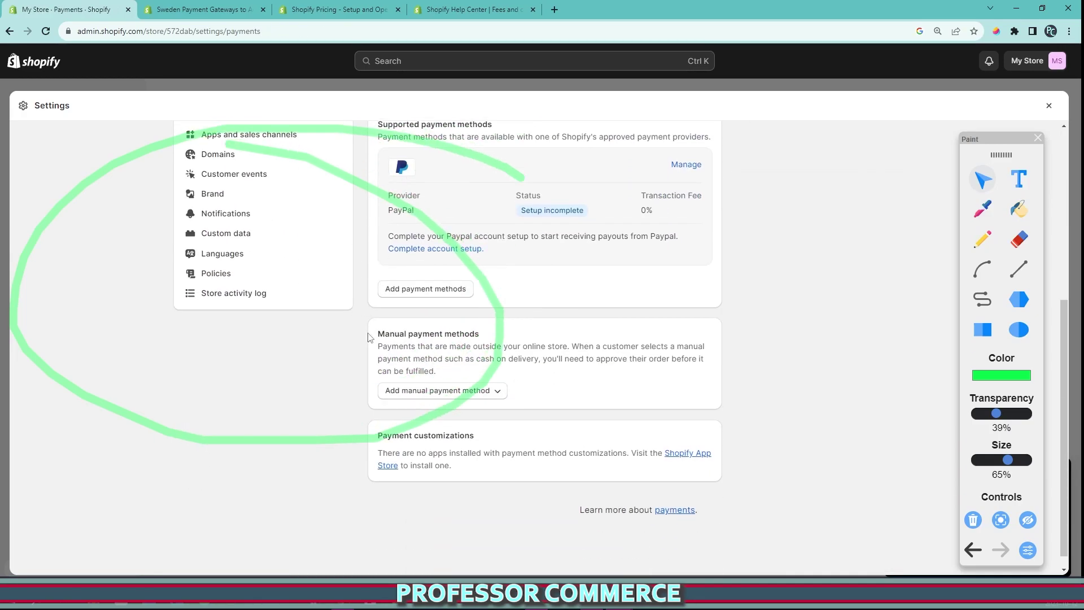
pyautogui.scroll(3, 370, 338)
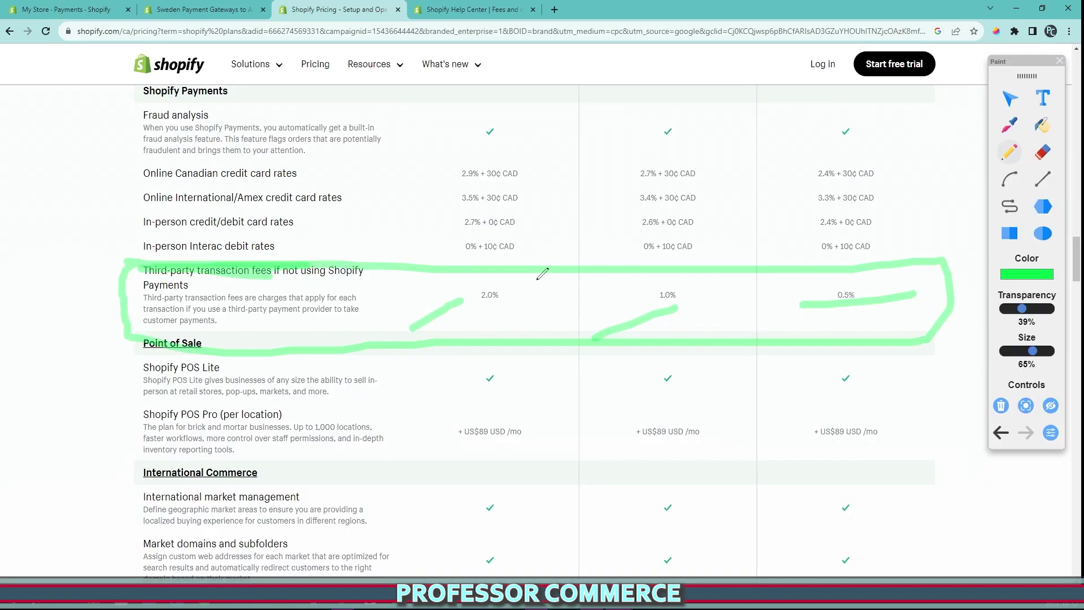
# - Look through the plan feature comparison on the Shopify pricing page
pyautogui.scroll(-6, 542, 274)
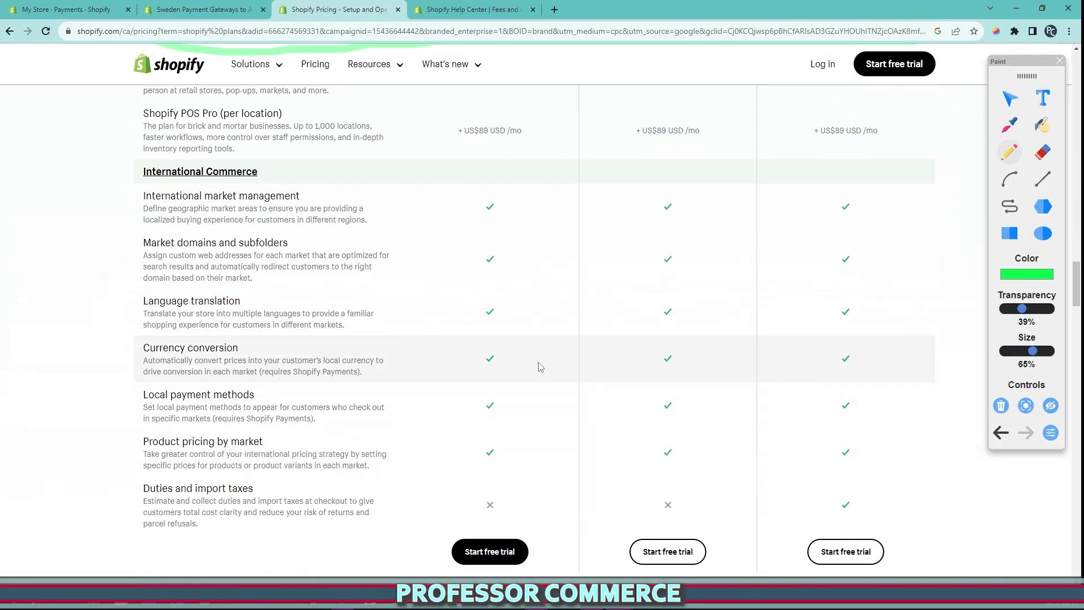
pyautogui.scroll(15, 540, 369)
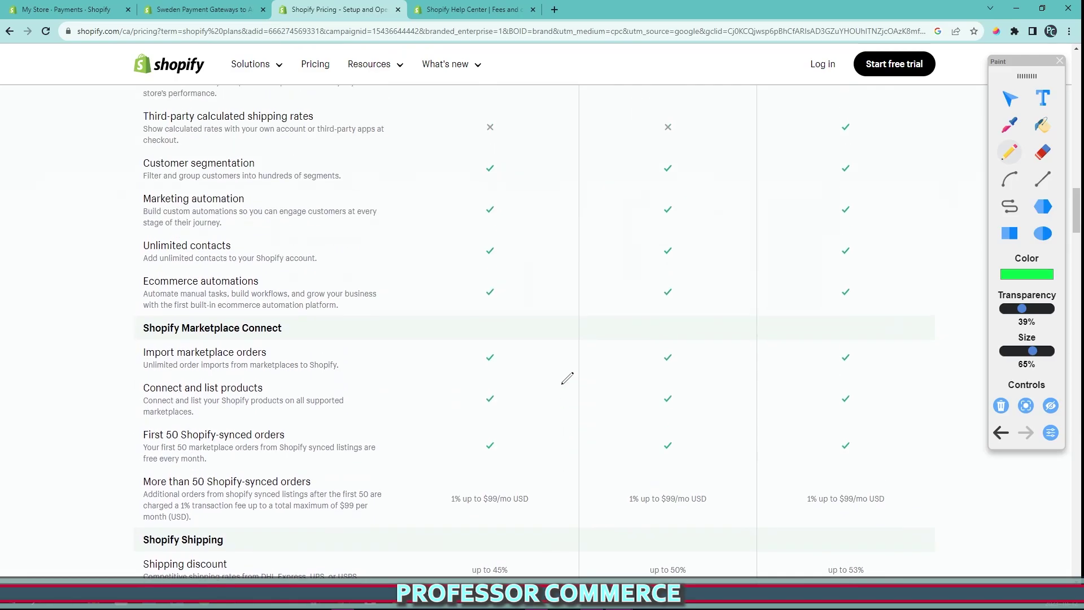